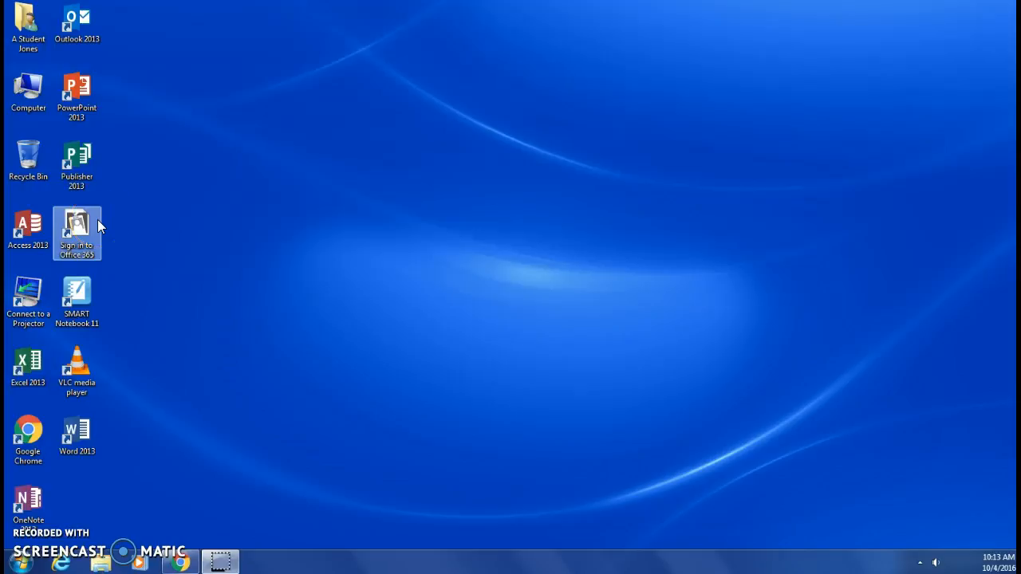
Launch the 'Sign in to Office 365' desktop shortcut to open the browser sign-in page
double_click(98, 223)
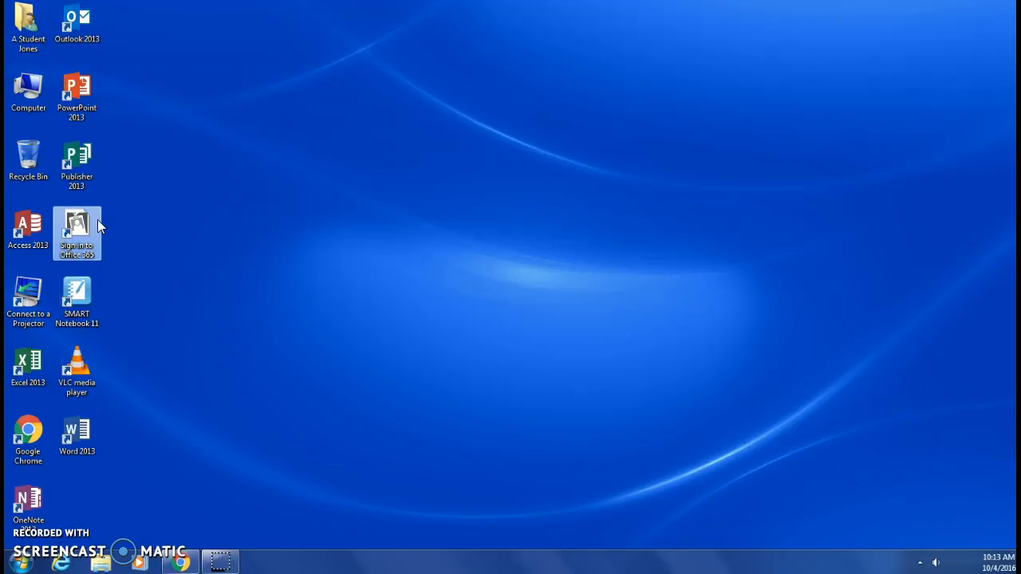
Maximize the sign-in window, enter the student's school e-mail address, and choose Work or school account
left_click(154, 226)
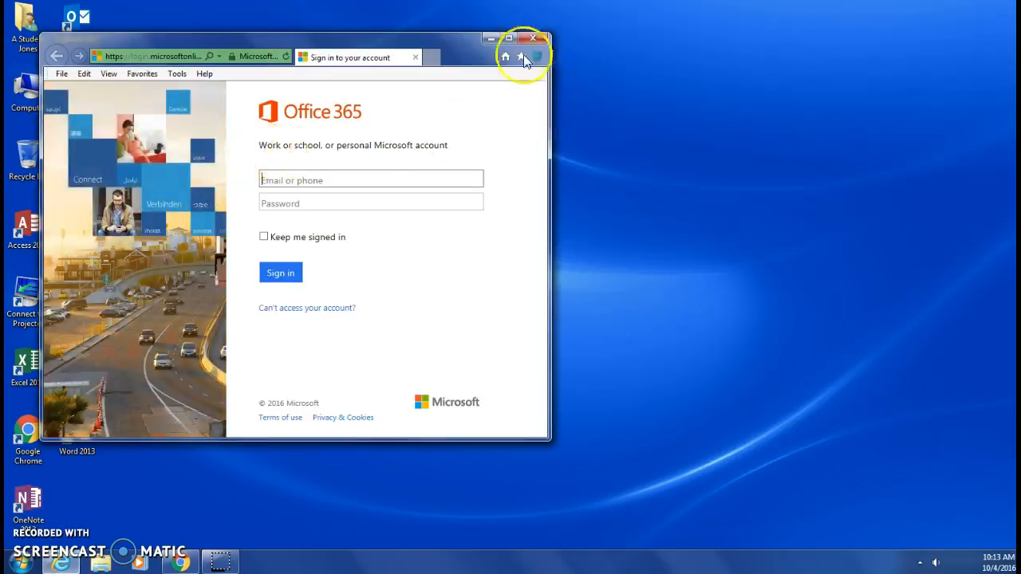
left_click(508, 38)
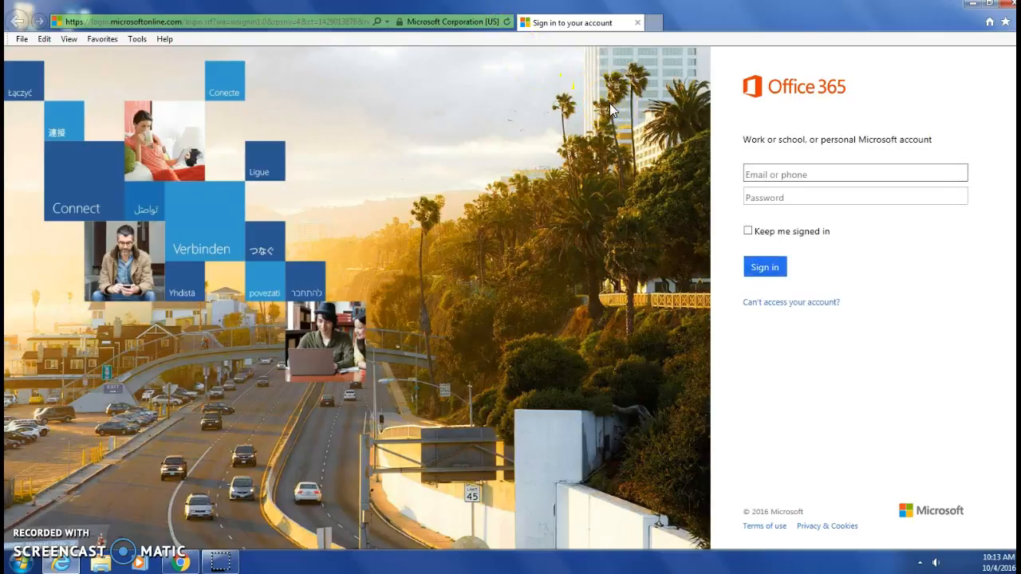
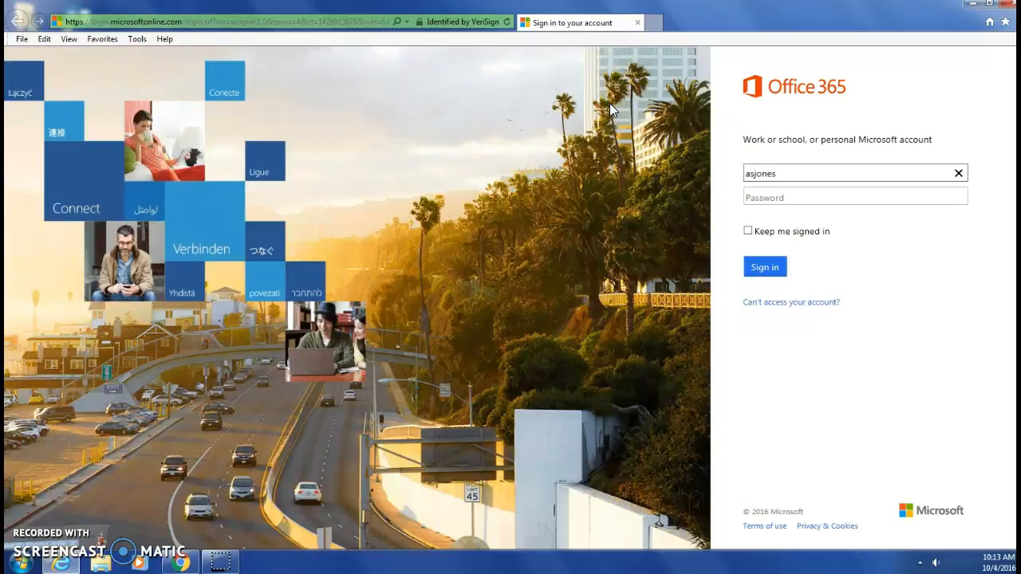
key("Tab")
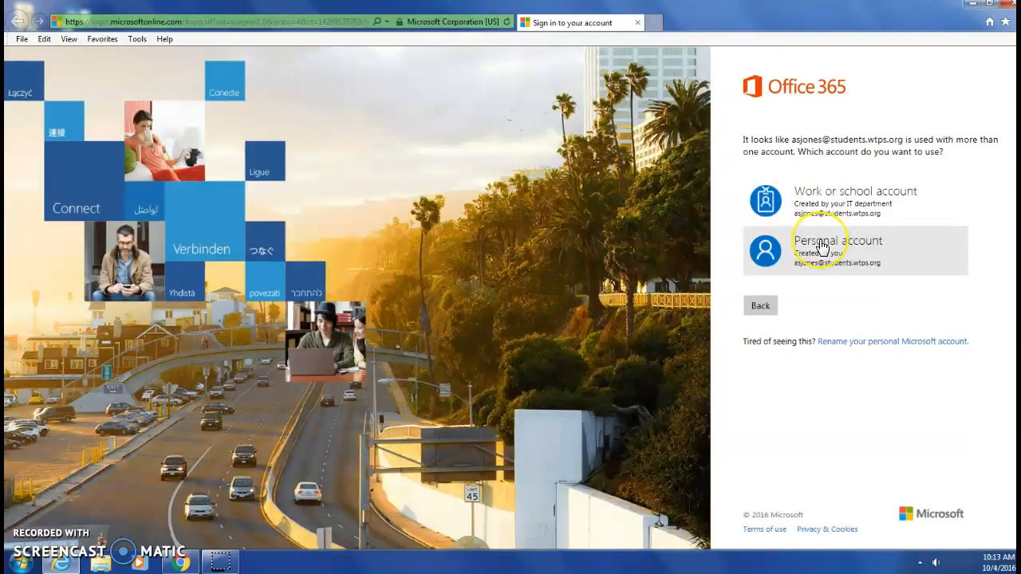
left_click(814, 209)
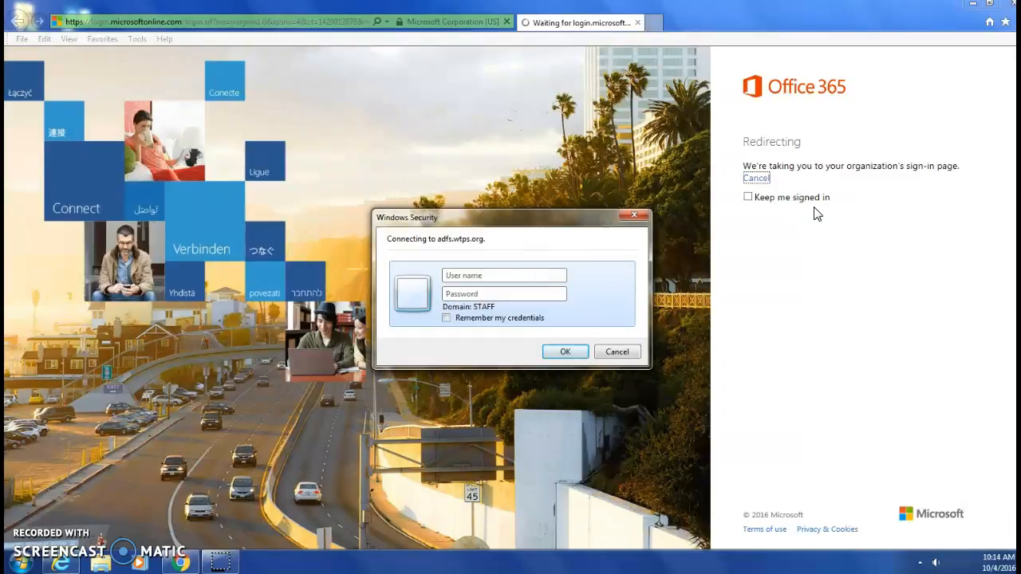
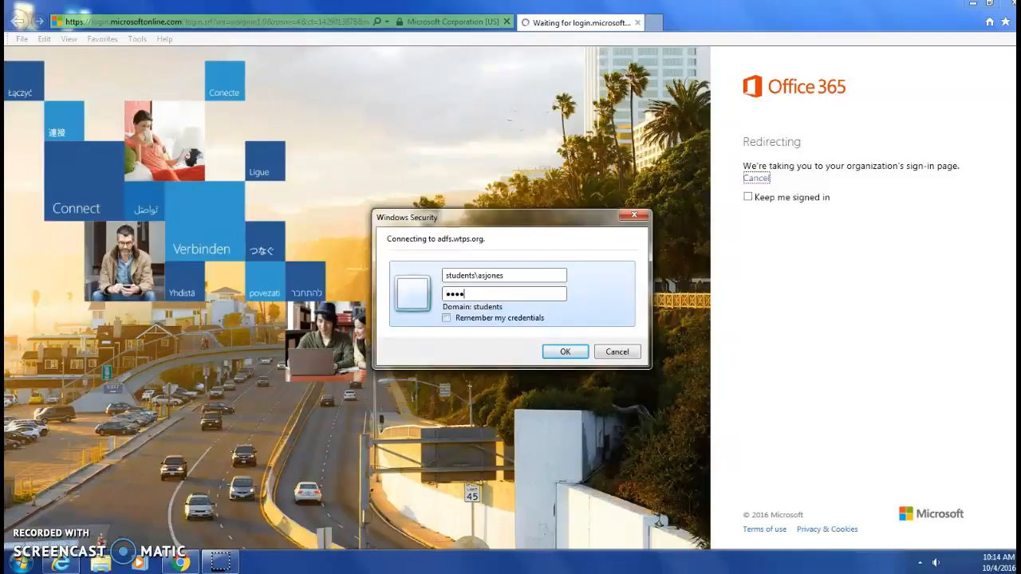
Enter the school username and password, tick Remember my credentials, and submit them
left_click(447, 318)
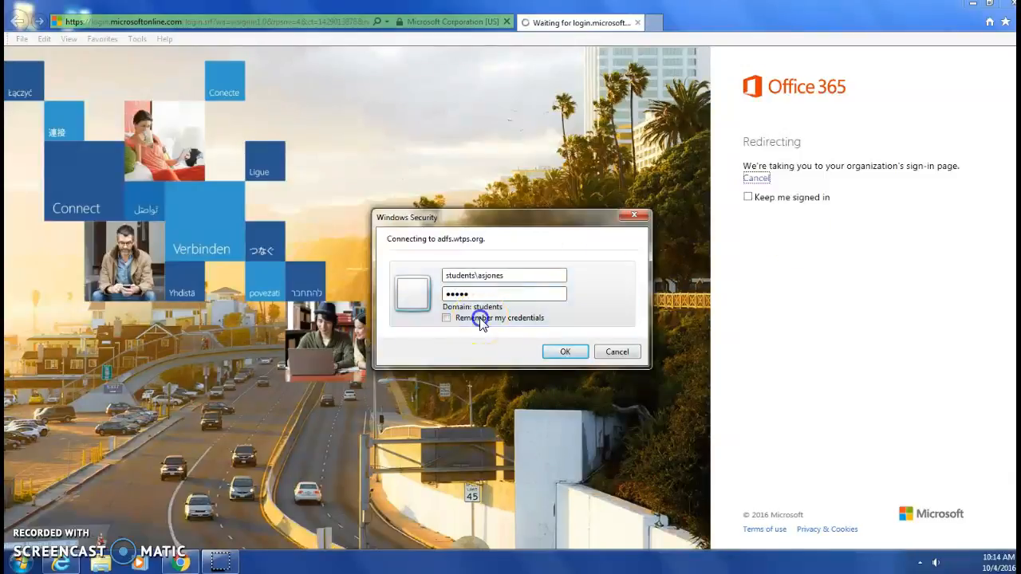
left_click(565, 354)
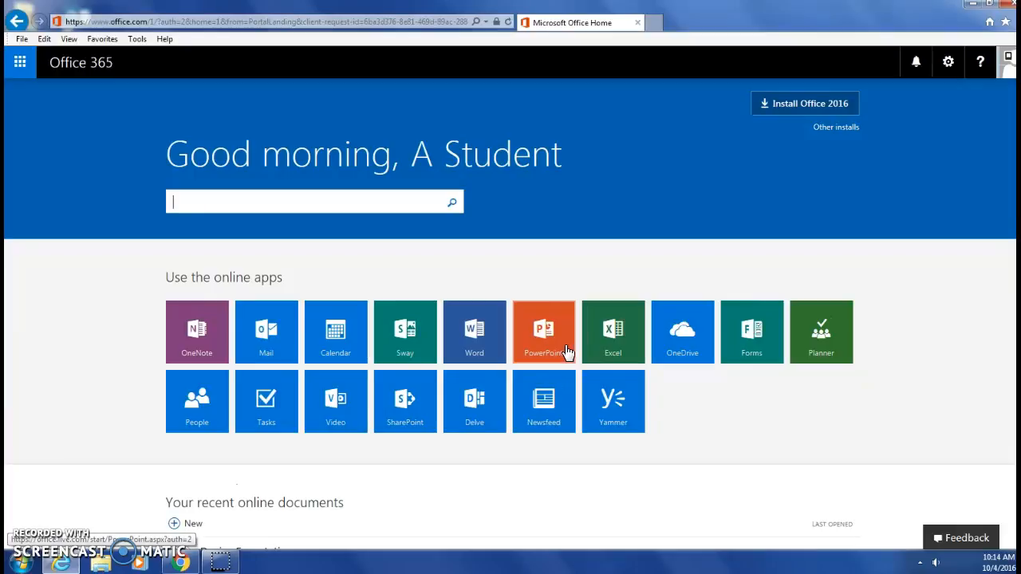
Open the Mail tile from the Office 365 home page to load the Outlook inbox
left_click(555, 239)
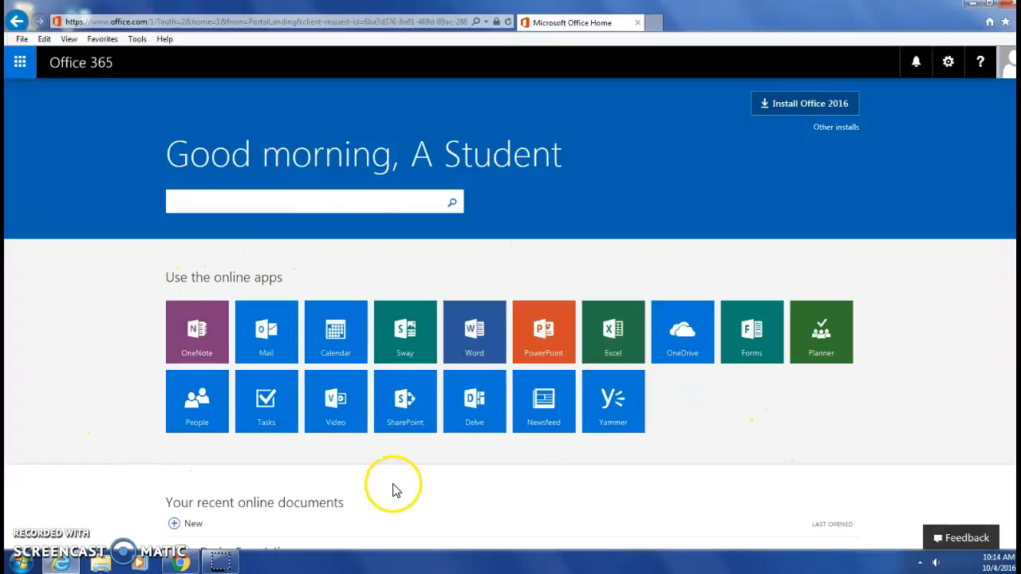
left_click(255, 352)
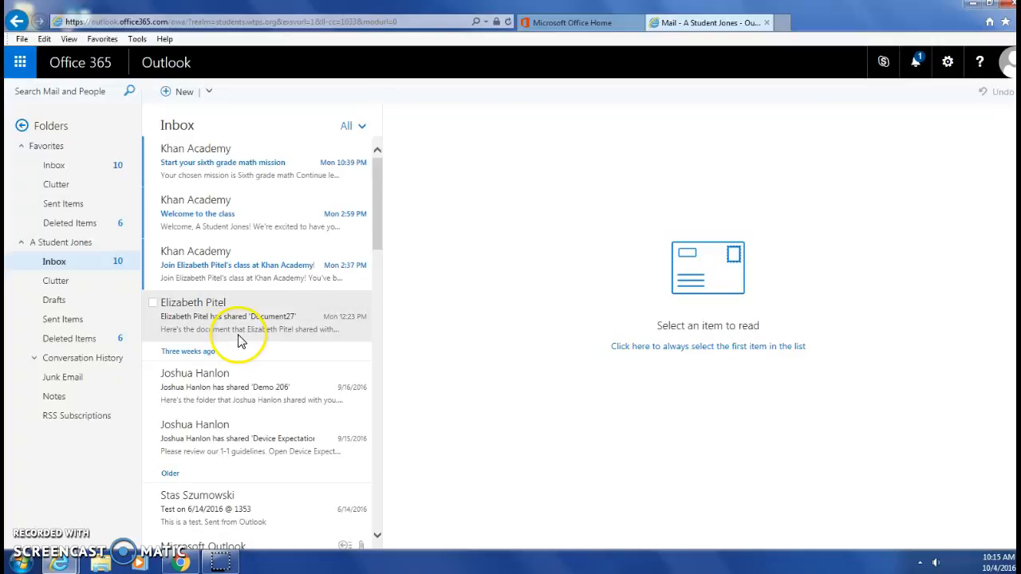
Select Inbox under Favorites in the Outlook folder pane
left_click(83, 170)
left_click(103, 165)
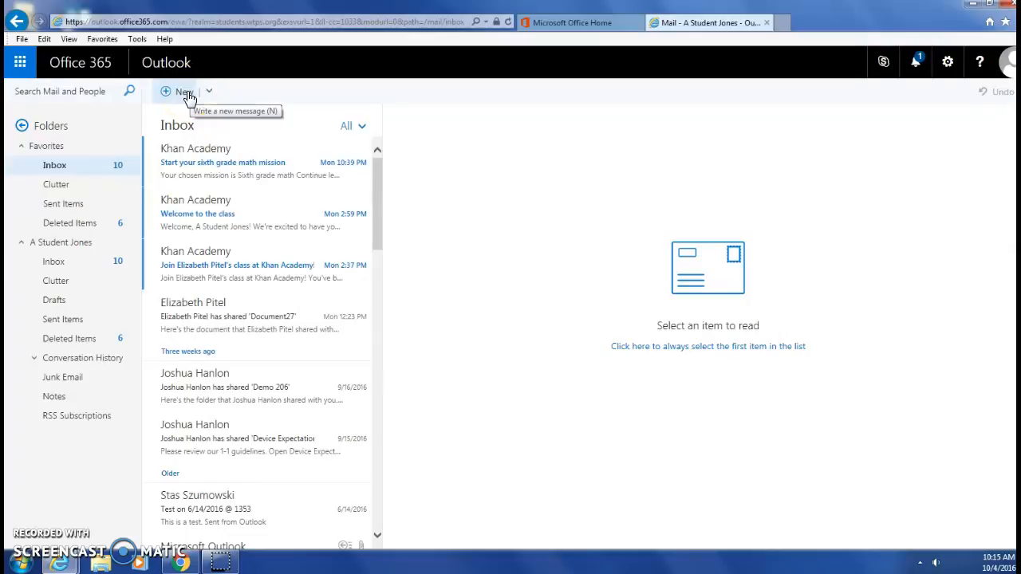
Open the Document27 sharing email, like it, then open the wtps.org district homepage
left_click(201, 331)
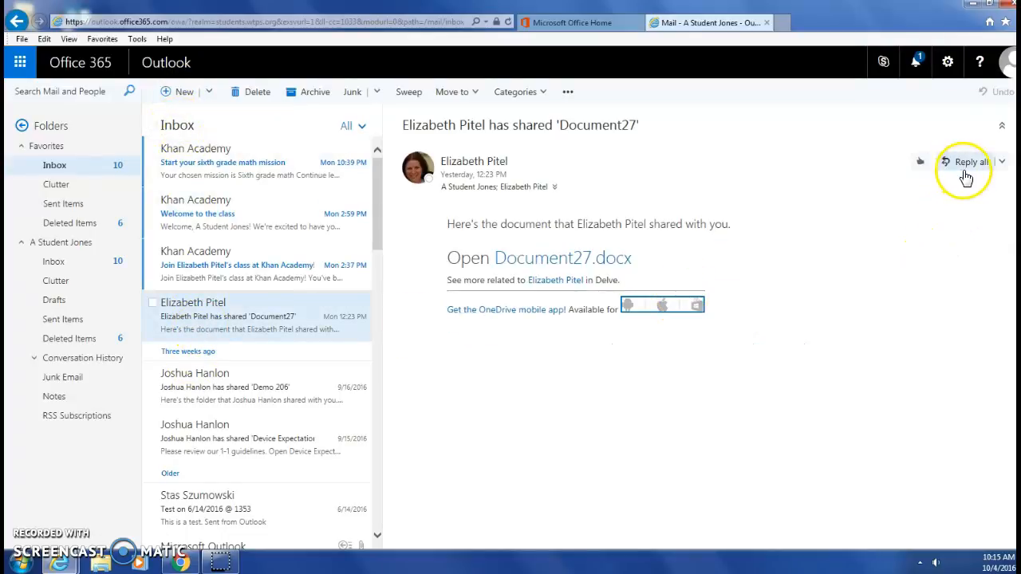
left_click(1003, 163)
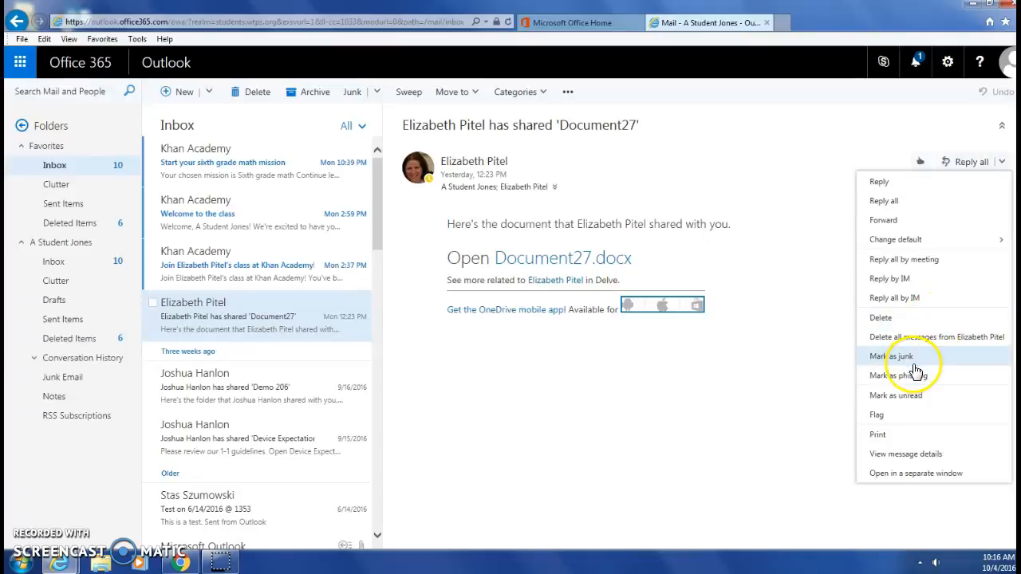
left_click(830, 155)
left_click(905, 156)
left_click(921, 166)
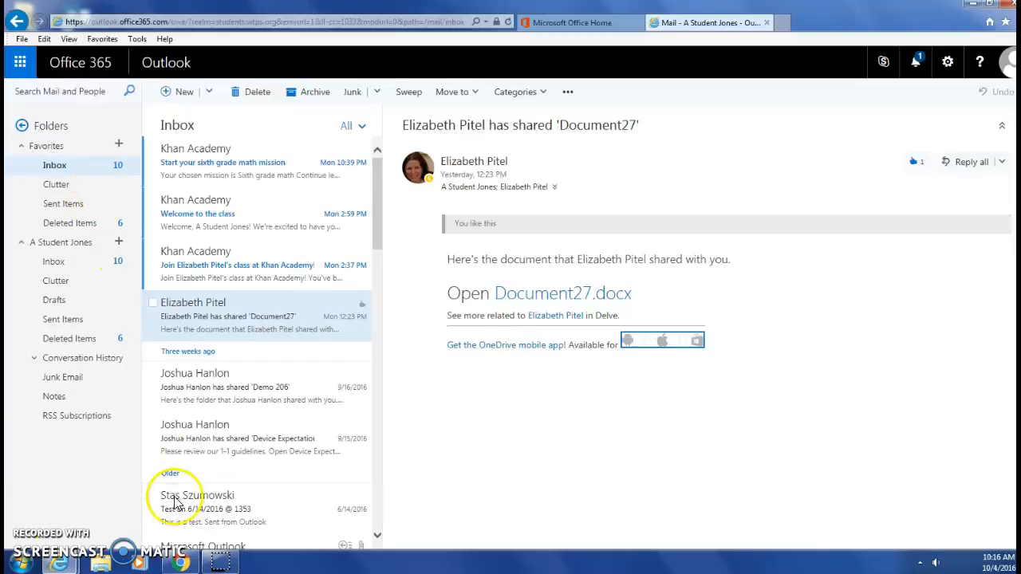
left_click(184, 299)
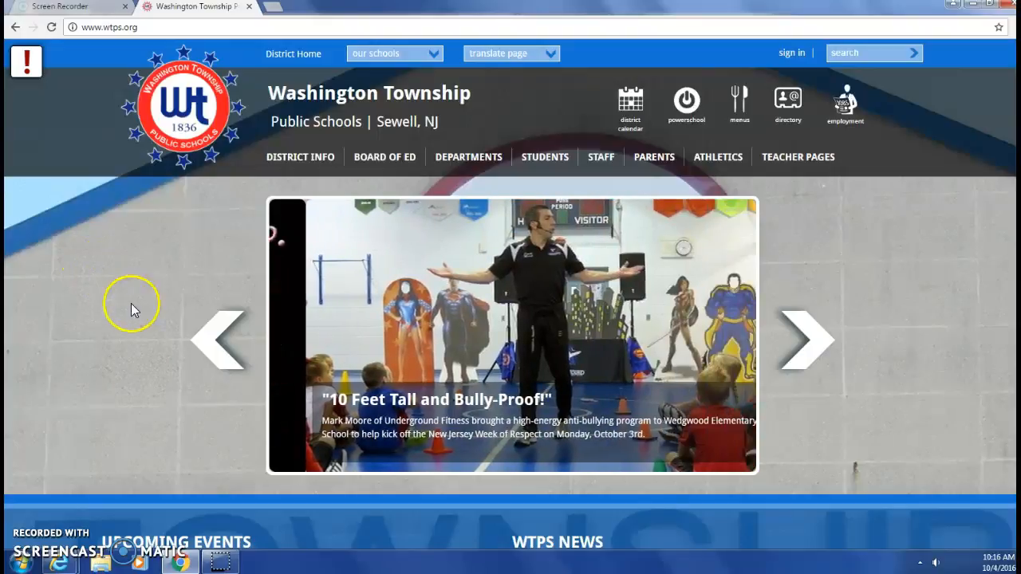
Go to STAFF on wtps.org and follow the Staff Directory's Office 365 Login link
left_click(610, 164)
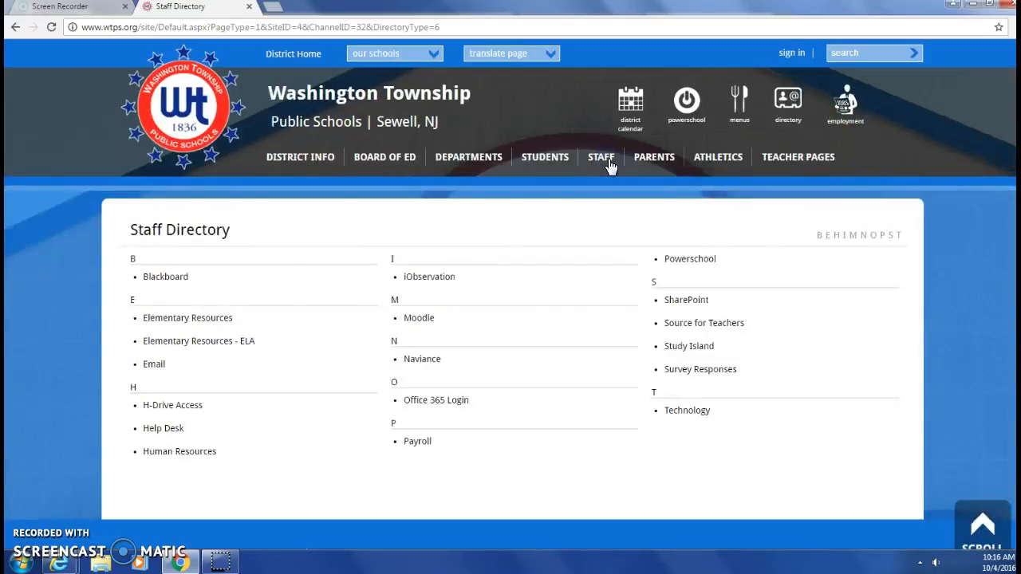
left_click(427, 405)
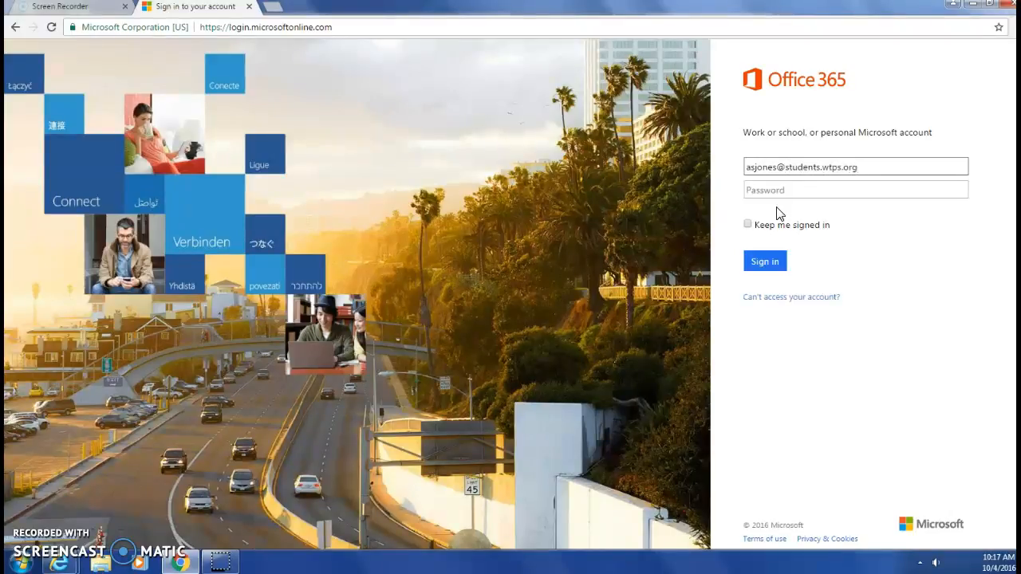
Choose Work or school account and submit the password on the district sign-in page
left_click(770, 191)
left_click(856, 192)
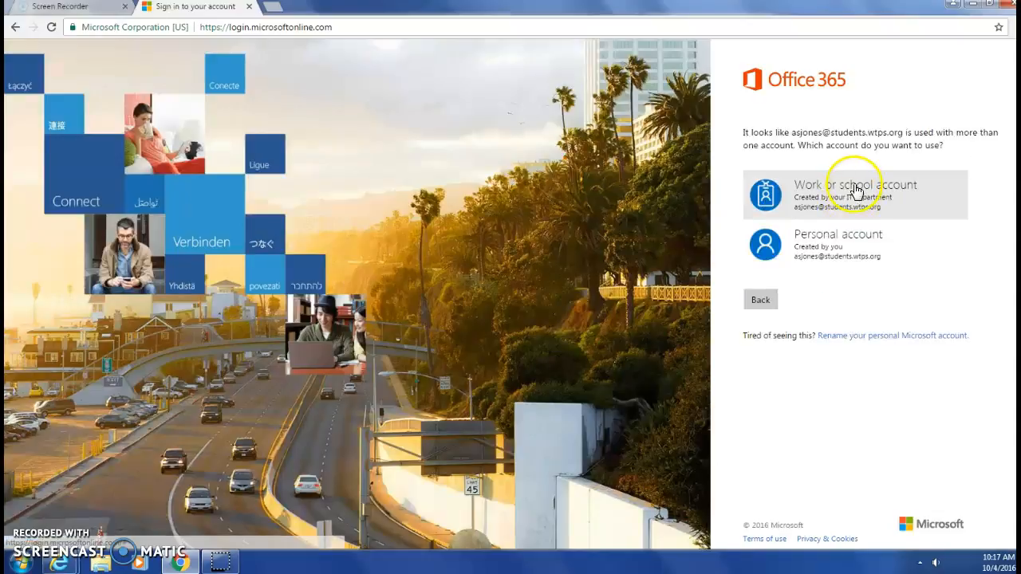
left_click(817, 198)
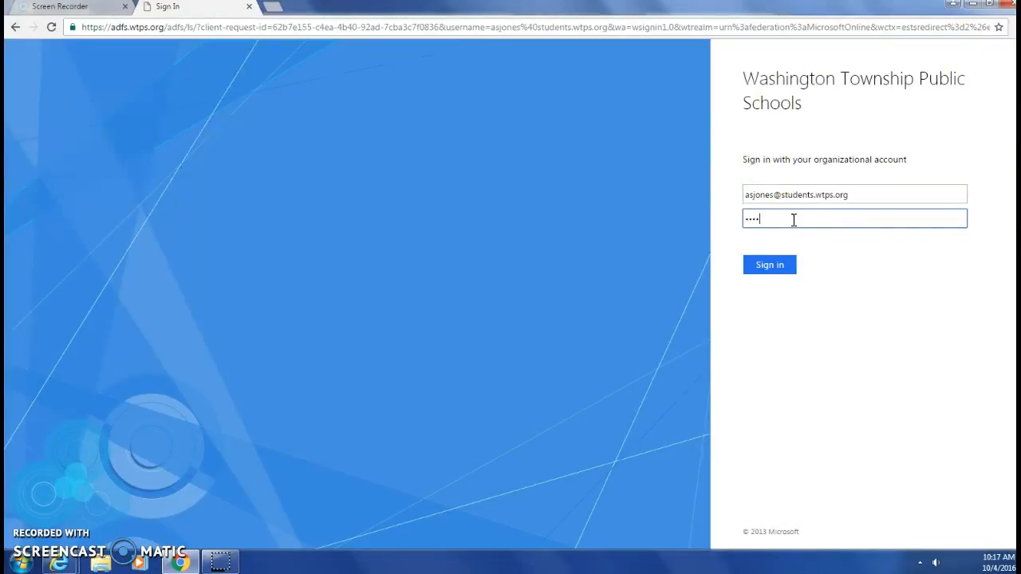
key("Return")
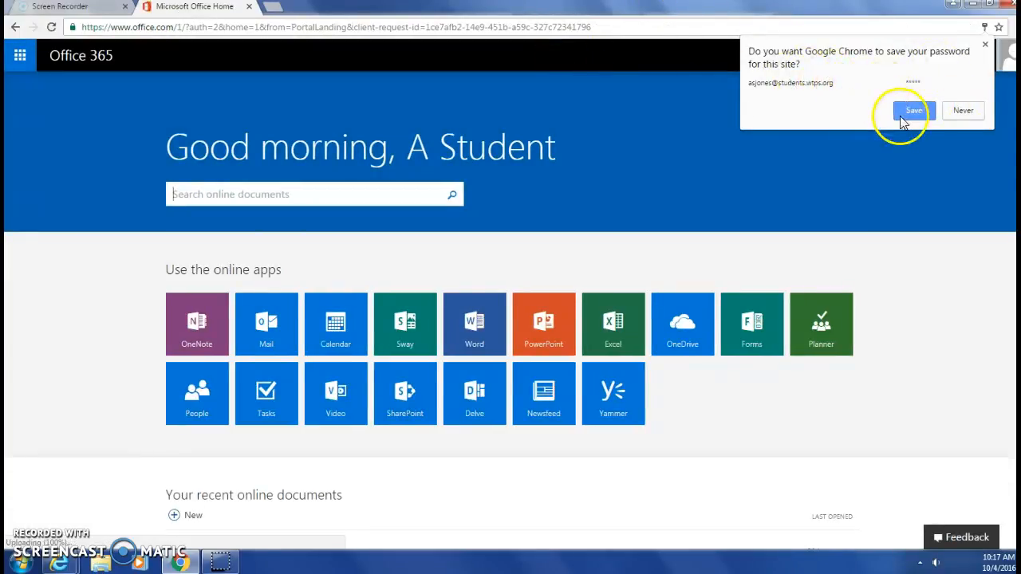
Decline Chrome's save-password offer and open OneDrive to list the student's Files
left_click(967, 113)
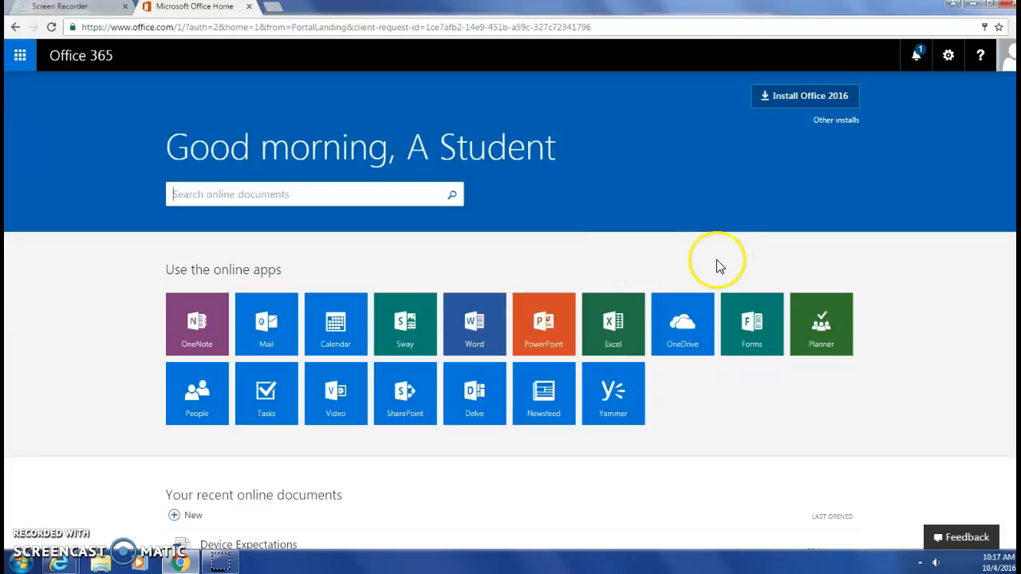
left_click(672, 339)
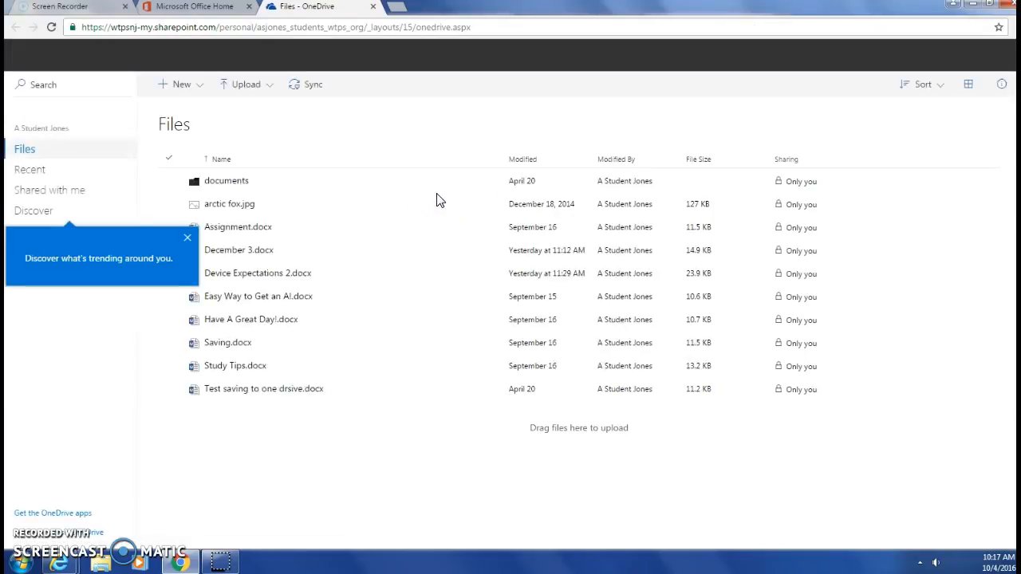
Dismiss the trending tip and show the Upload menu's Files and Folder choices
left_click(185, 238)
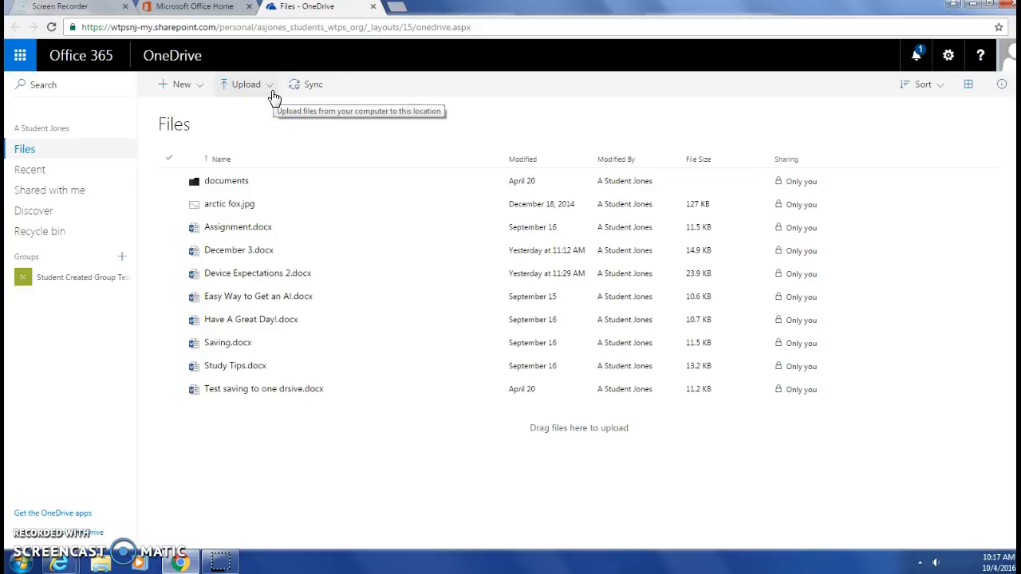
left_click(272, 93)
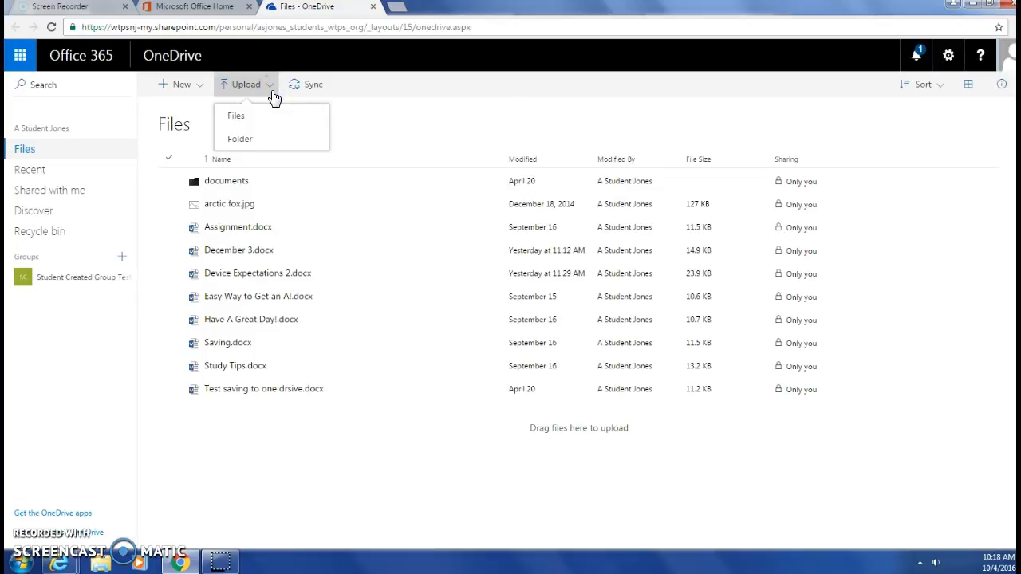
Upload the Library folder from the network H: drive to OneDrive as a whole folder
left_click(253, 139)
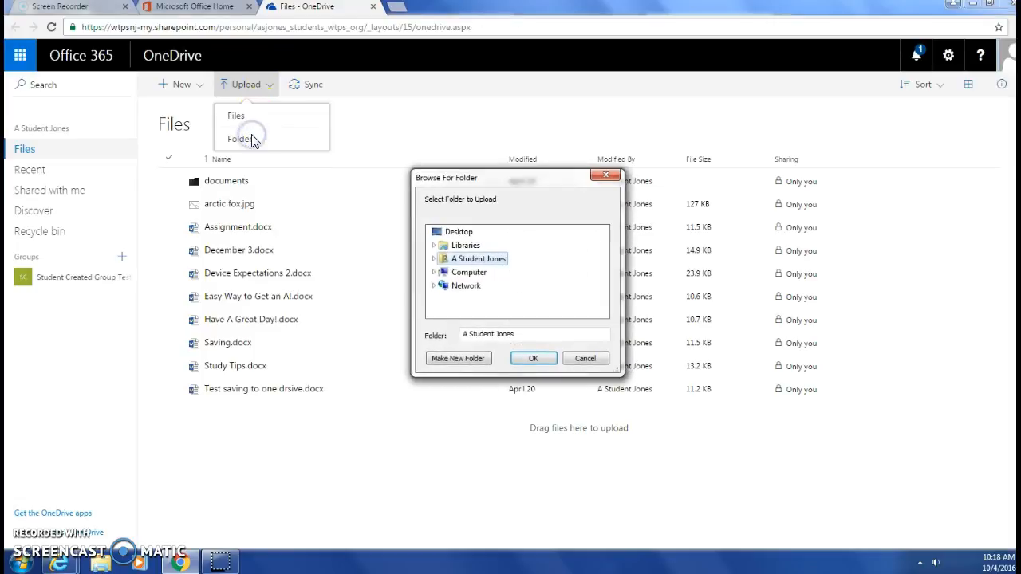
left_click(482, 271)
scroll(513, 265, "down", 1)
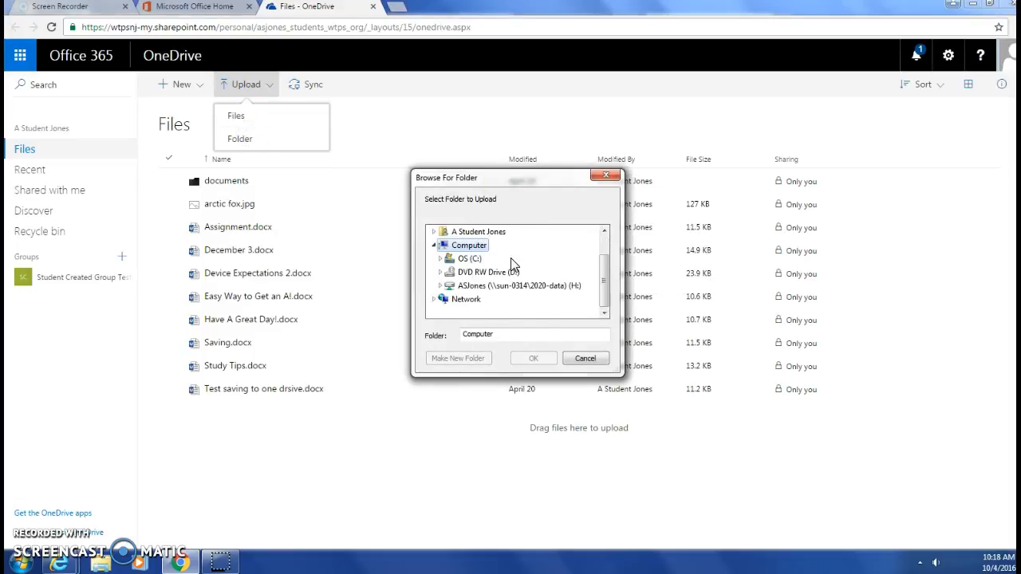
left_click(502, 288)
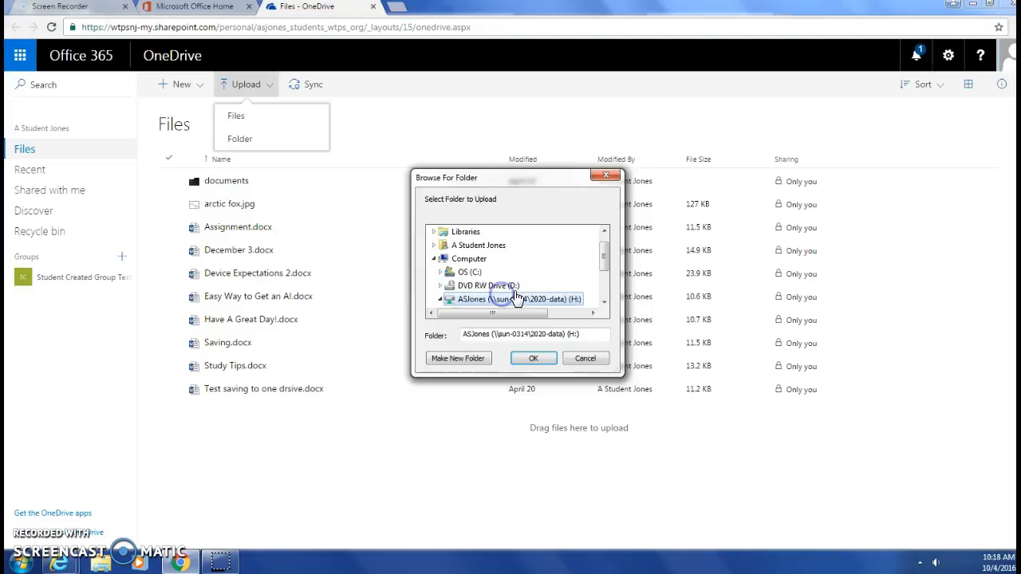
left_click_drag(601, 250, 604, 287)
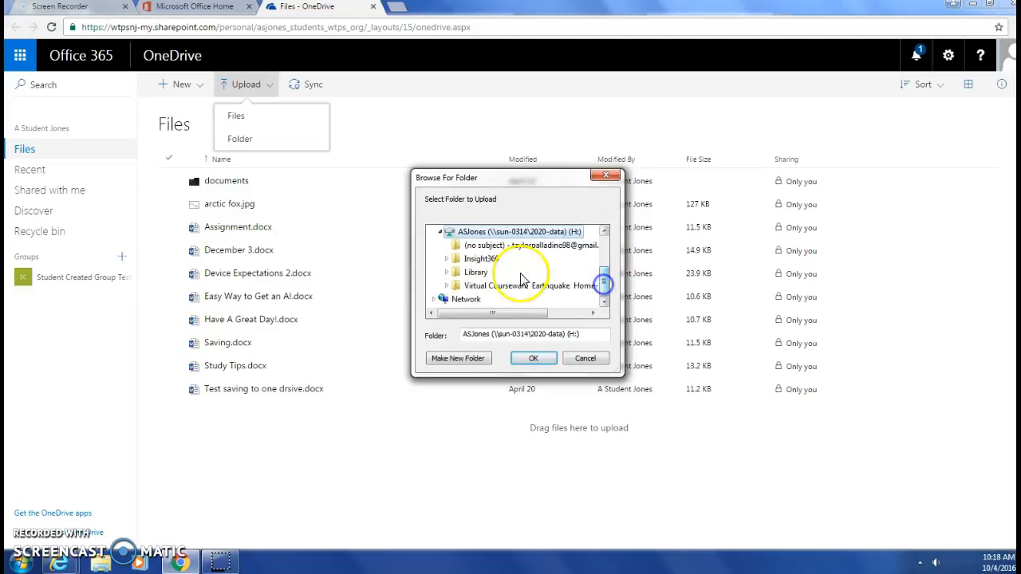
left_click(477, 272)
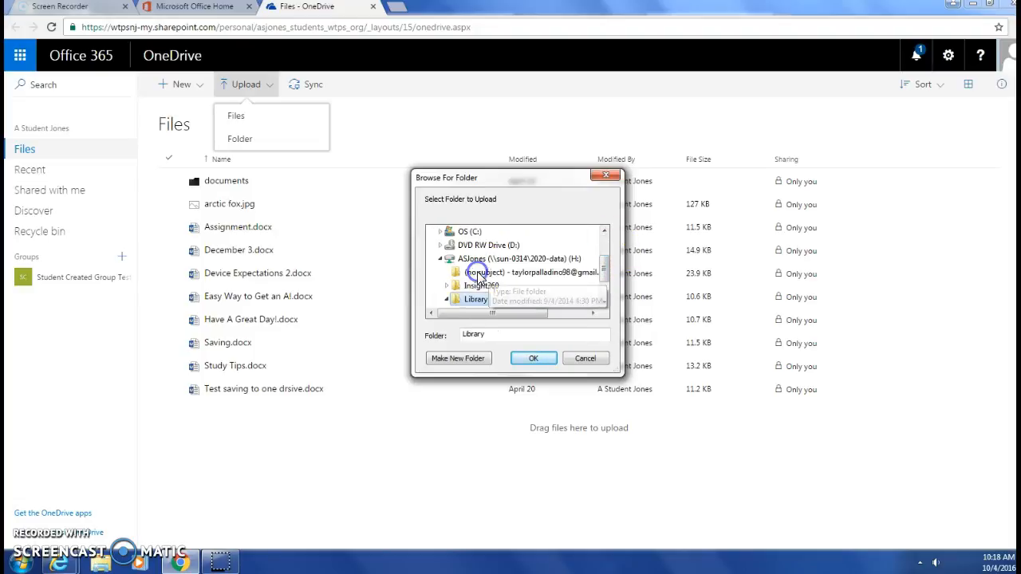
left_click(526, 358)
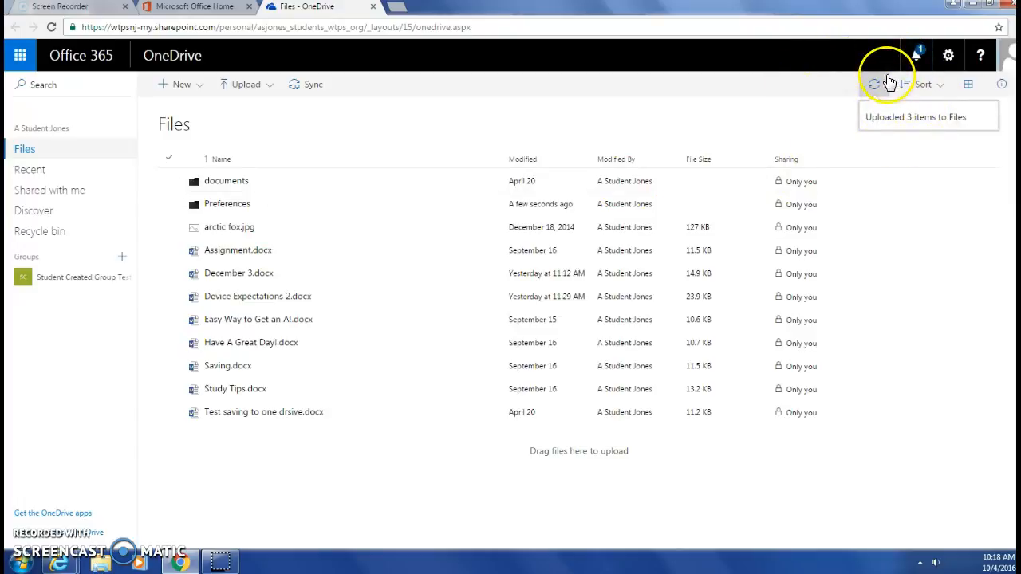
Look over the New menu's item types, then open Easy Way to Get an A!.docx
left_click(201, 86)
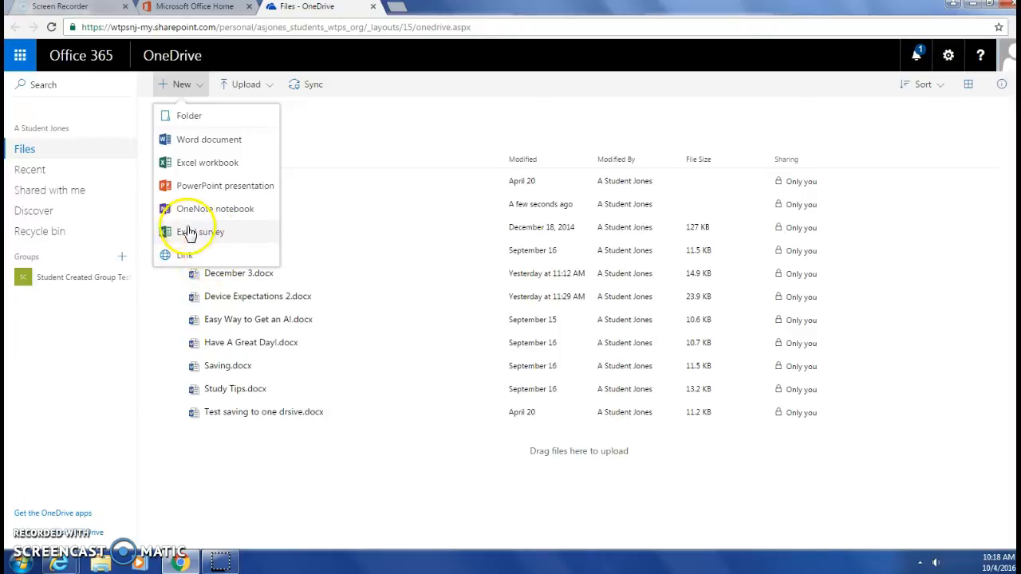
left_click(324, 140)
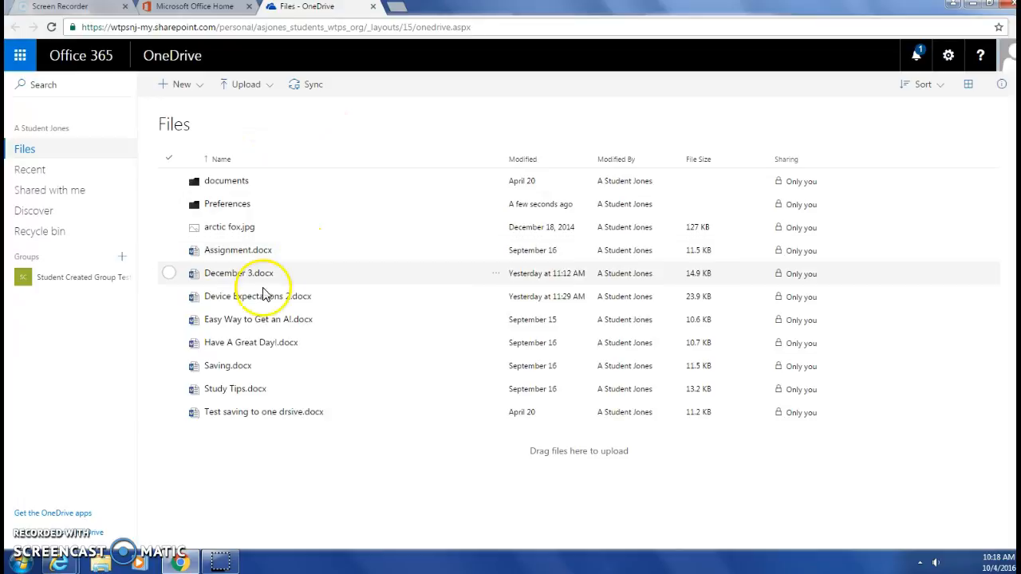
left_click(237, 322)
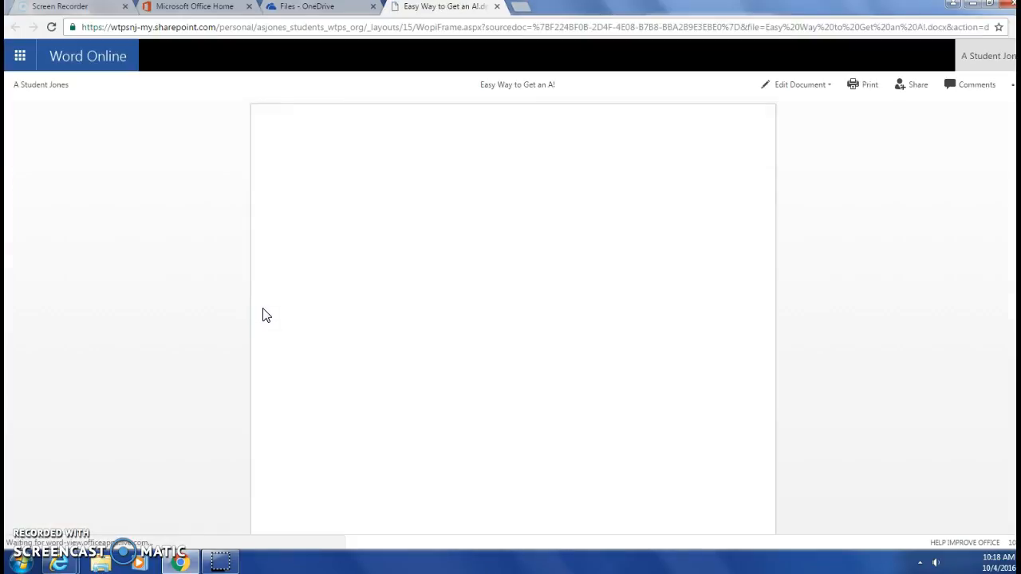
Switch Easy Way to Get an A! to editing with Edit Document > Edit in Browser
left_click(281, 302)
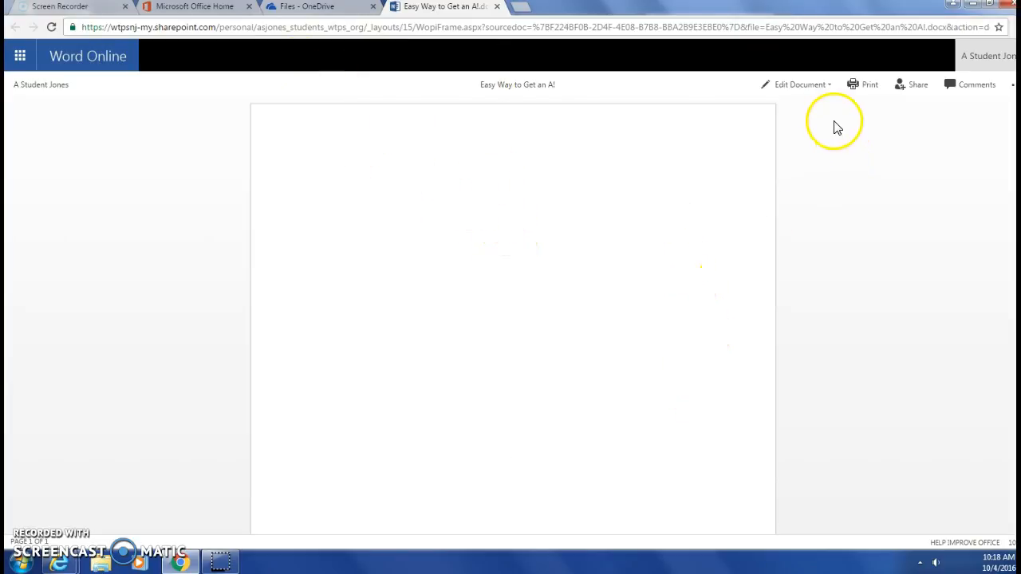
left_click(815, 89)
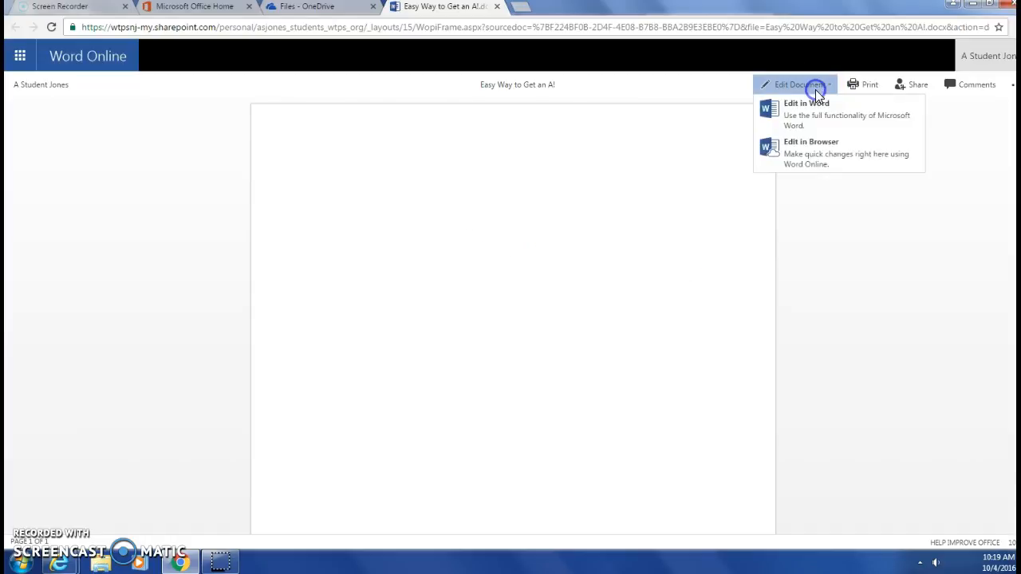
left_click(810, 160)
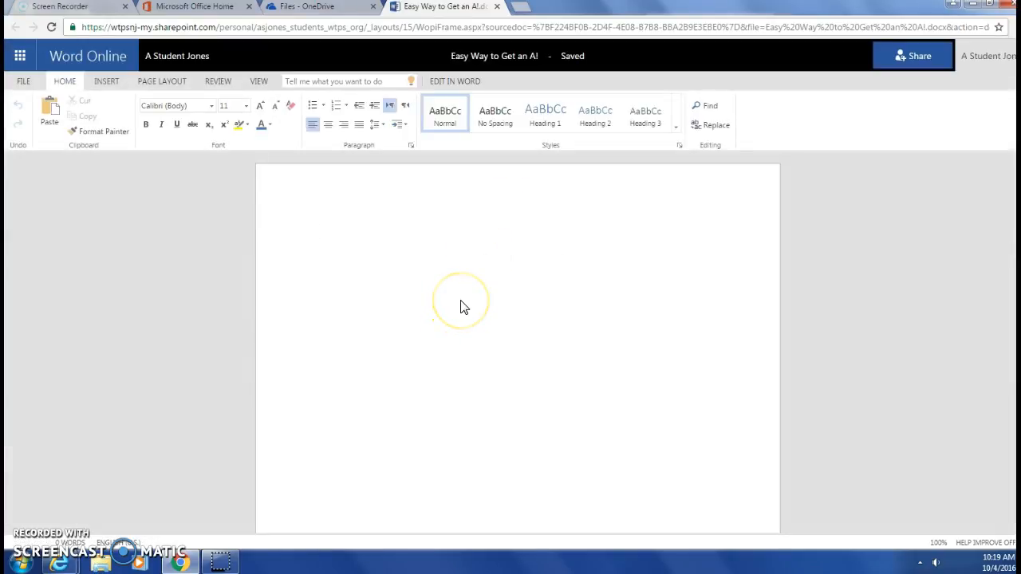
Type 'As you are typing, all of the changes immediately are saved.' and correct 'AS' to 'As'
type("AS you are ty")
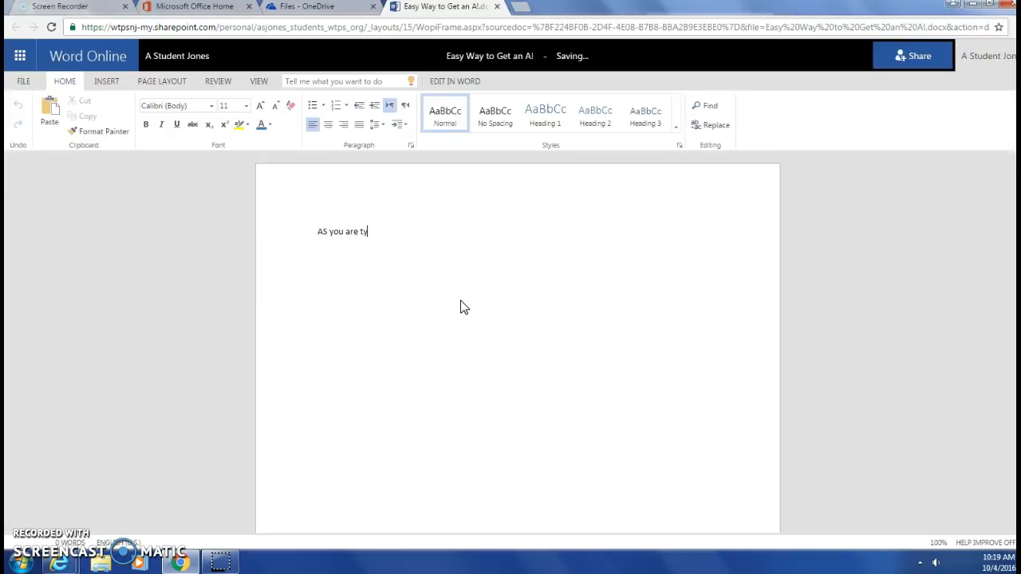
type("ping, all of the changes immediately are saved.")
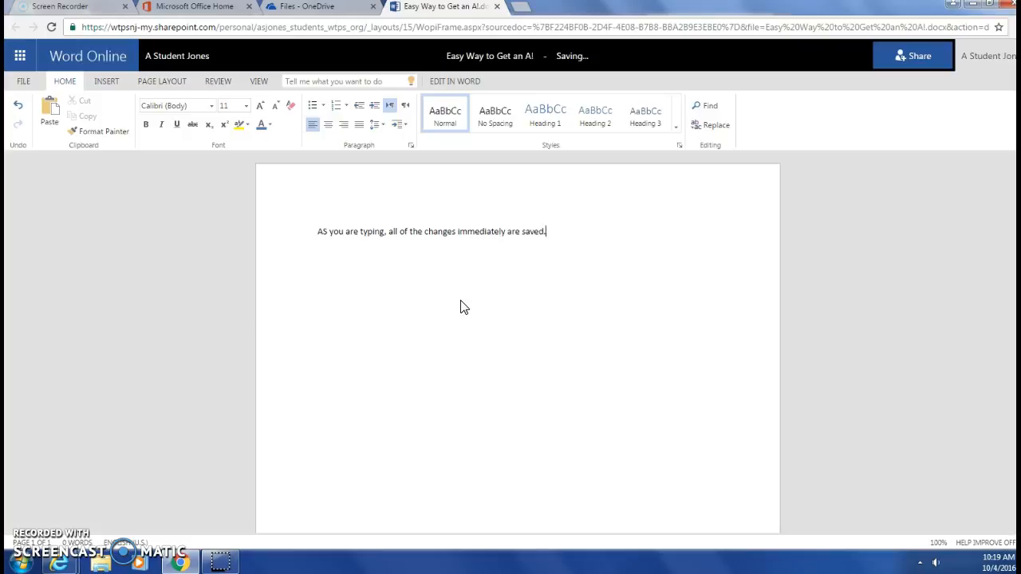
double_click(324, 231)
type("As")
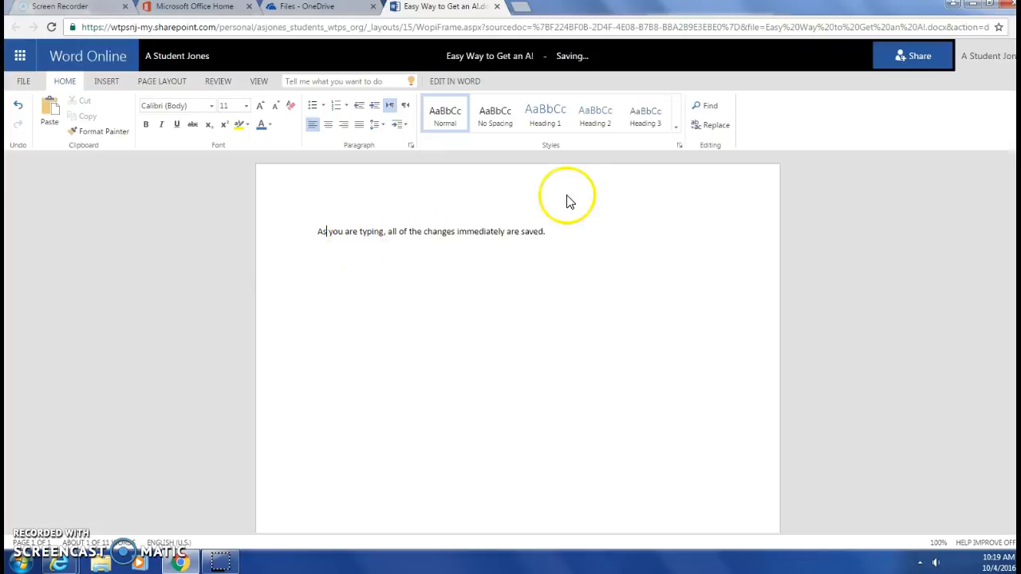
mouse_move(579, 70)
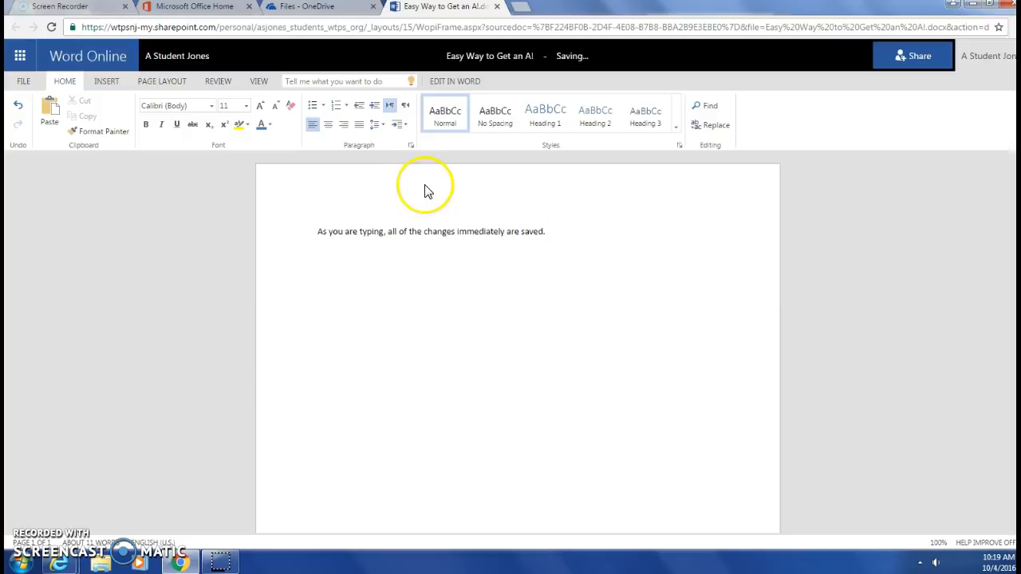
Open the document in desktop Word, remembering the launch choice and dismissing the installer error
left_click(454, 83)
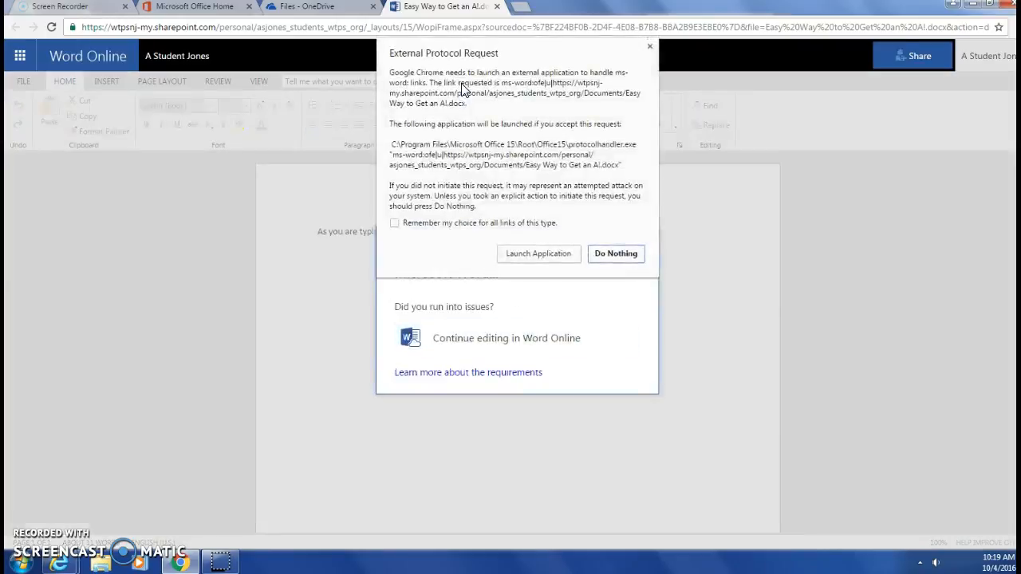
left_click(439, 226)
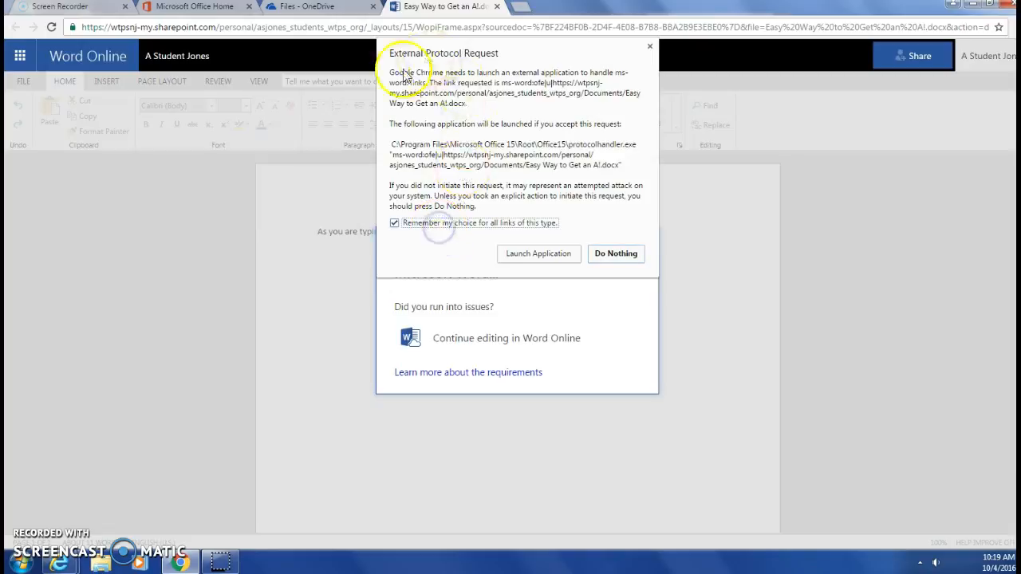
left_click(557, 255)
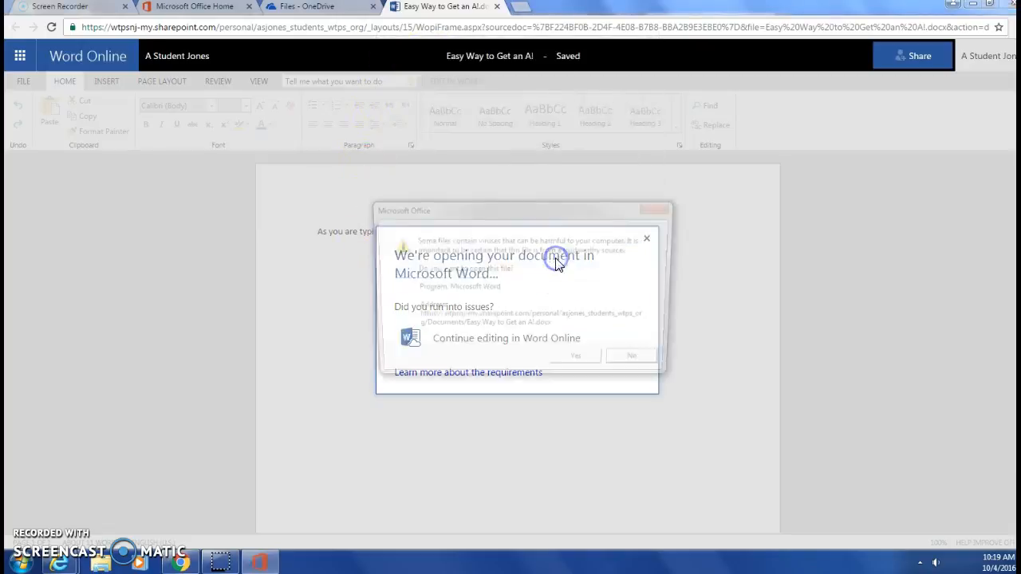
left_click(579, 364)
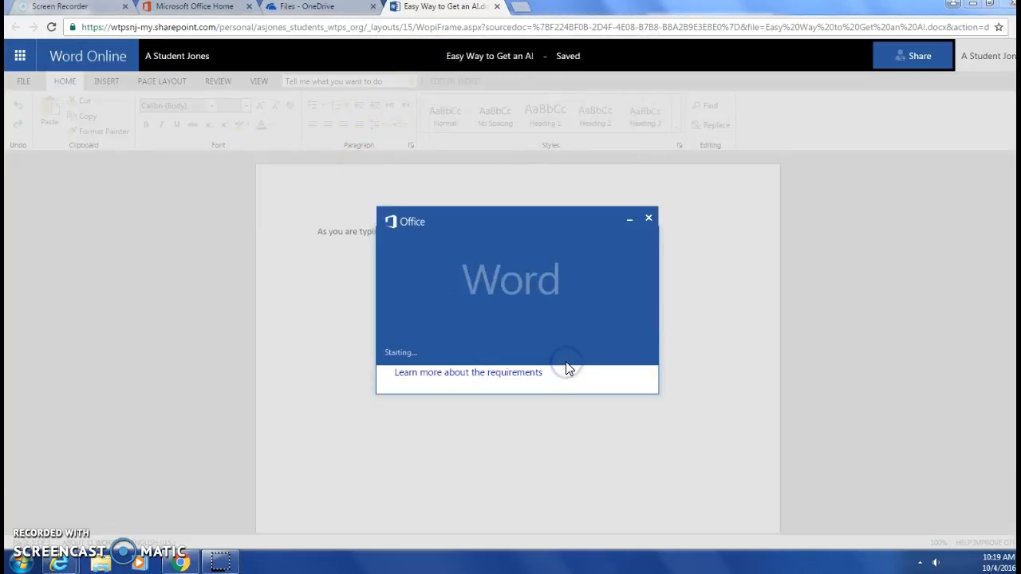
left_click(660, 343)
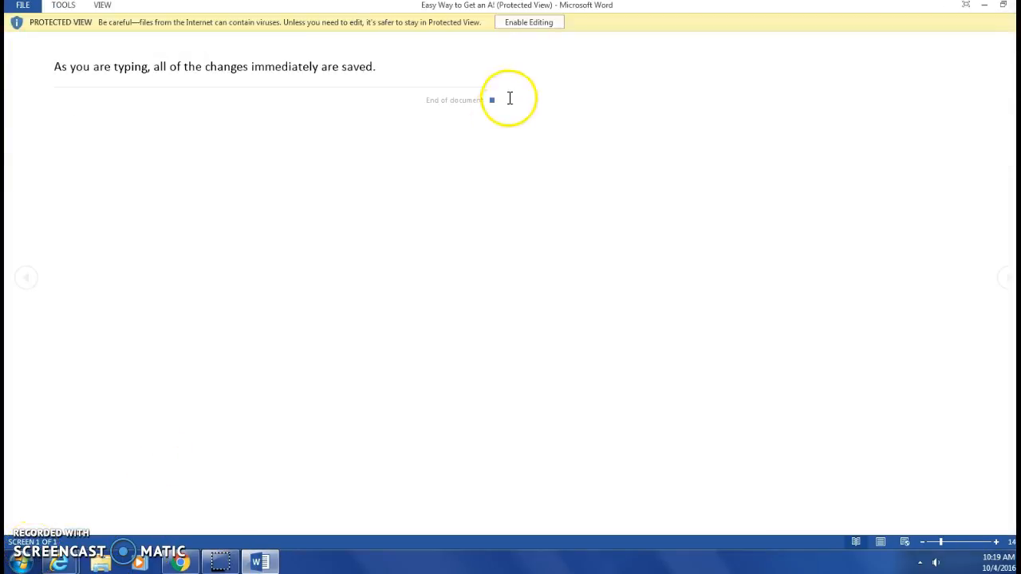
Leave Protected View in desktop Word and accept the recommended Office settings
left_click(529, 22)
left_click(479, 219)
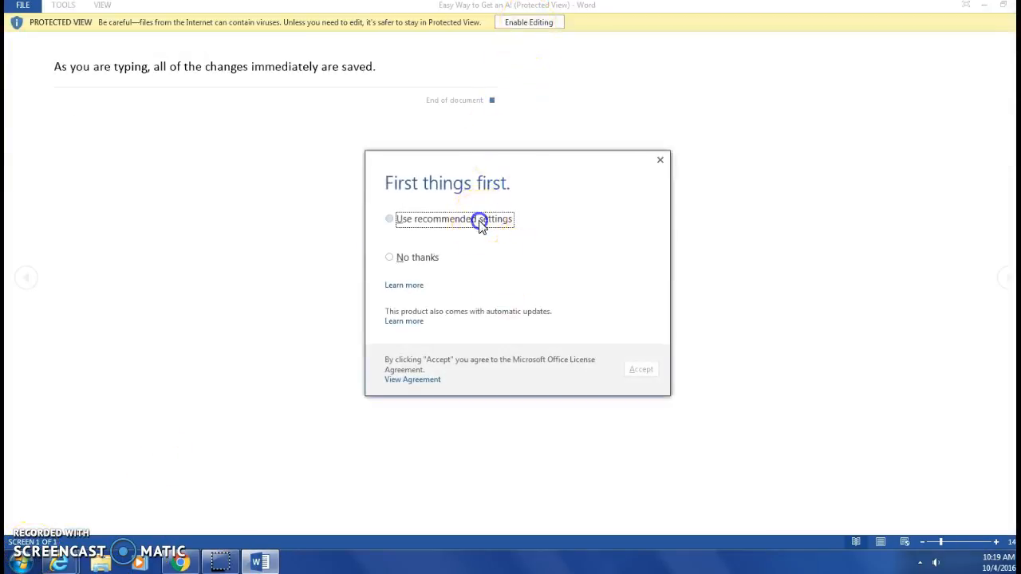
left_click(641, 369)
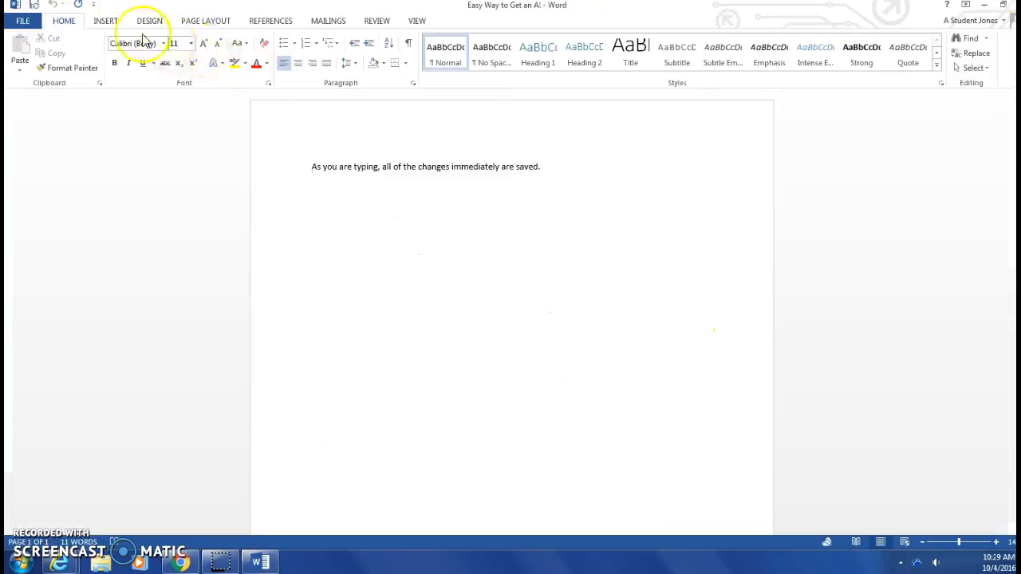
Add the line 'As I make more changes...' below the sentence and save it to OneDrive
left_click(705, 152)
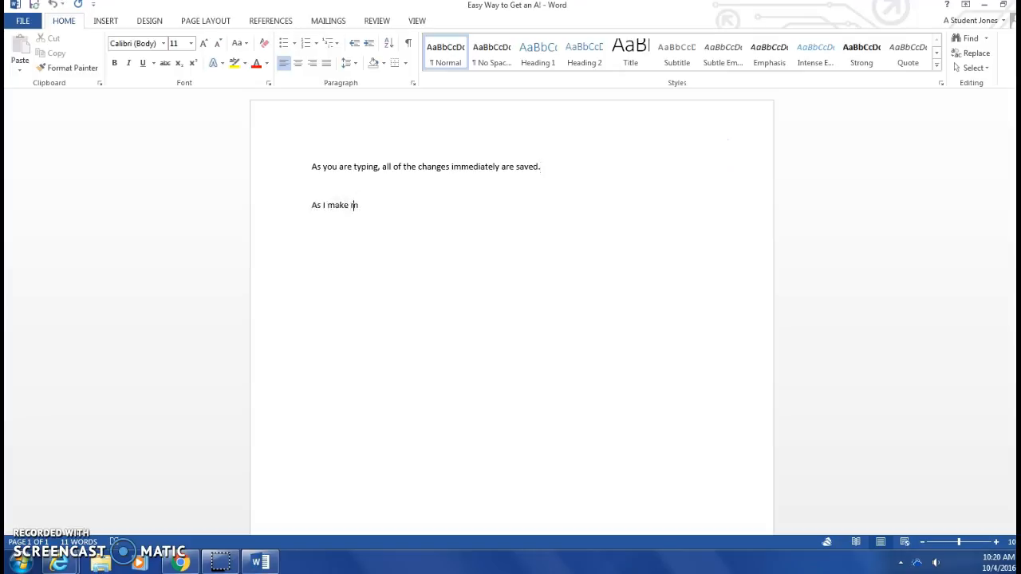
type("s...")
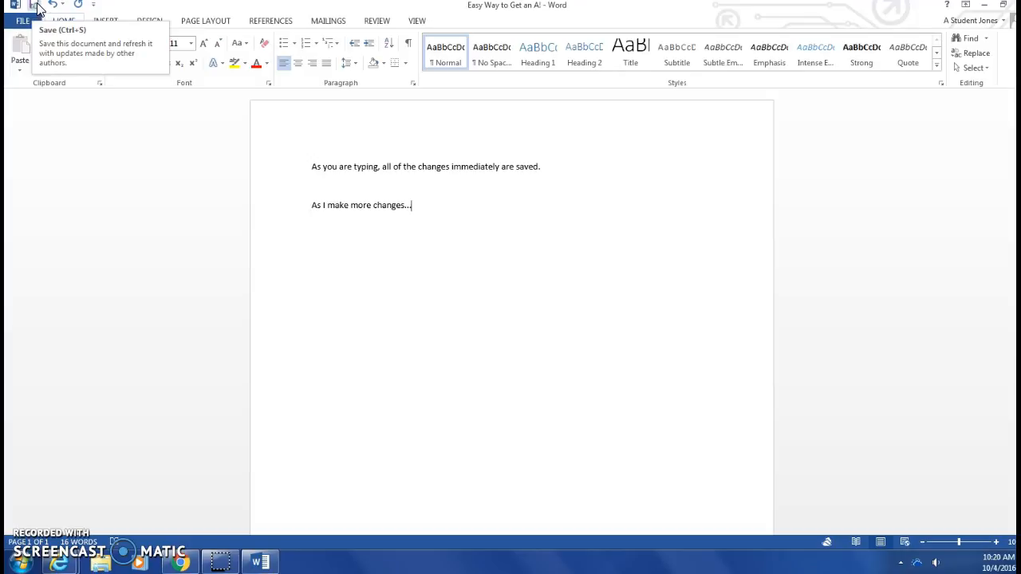
left_click(34, 8)
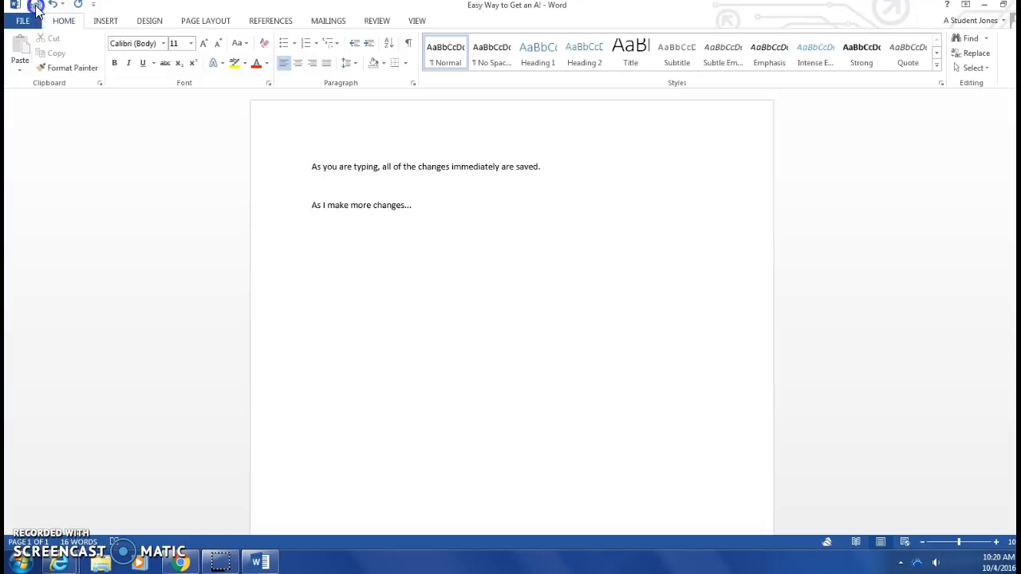
left_click(738, 570)
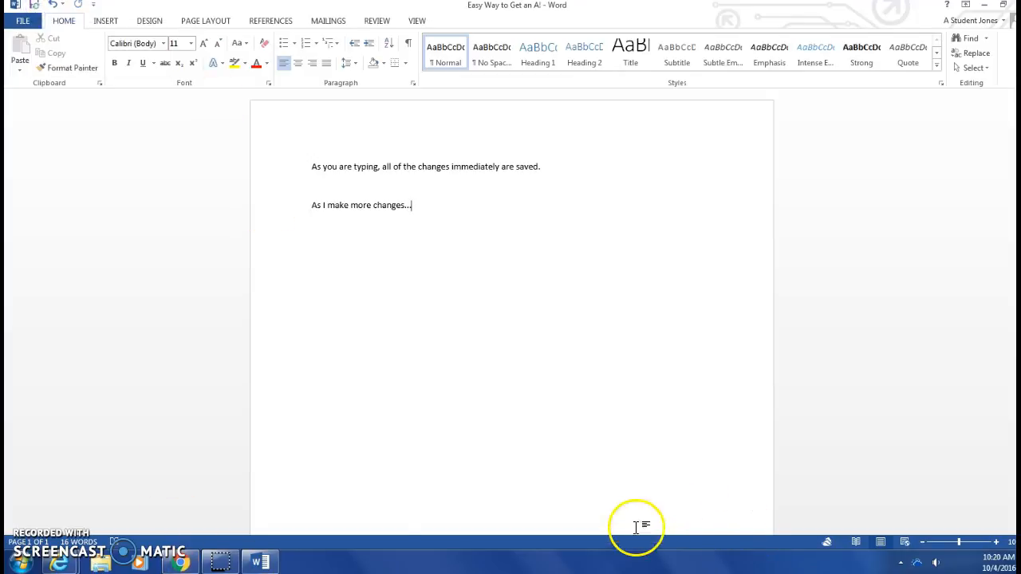
Reload the browser copy to pick up the desktop edit, then return to the OneDrive Files tab
left_click(183, 565)
left_click(651, 243)
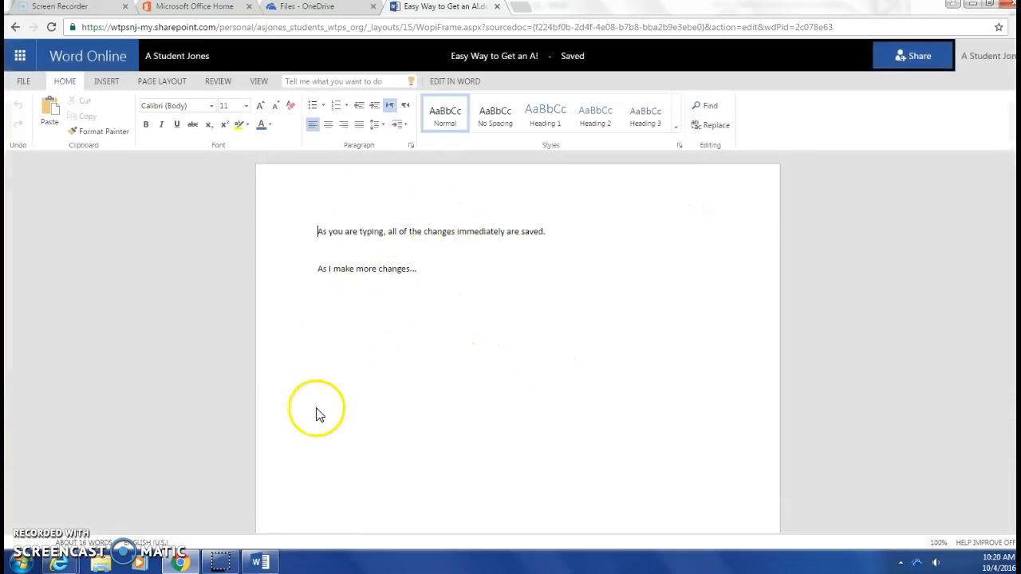
mouse_move(269, 558)
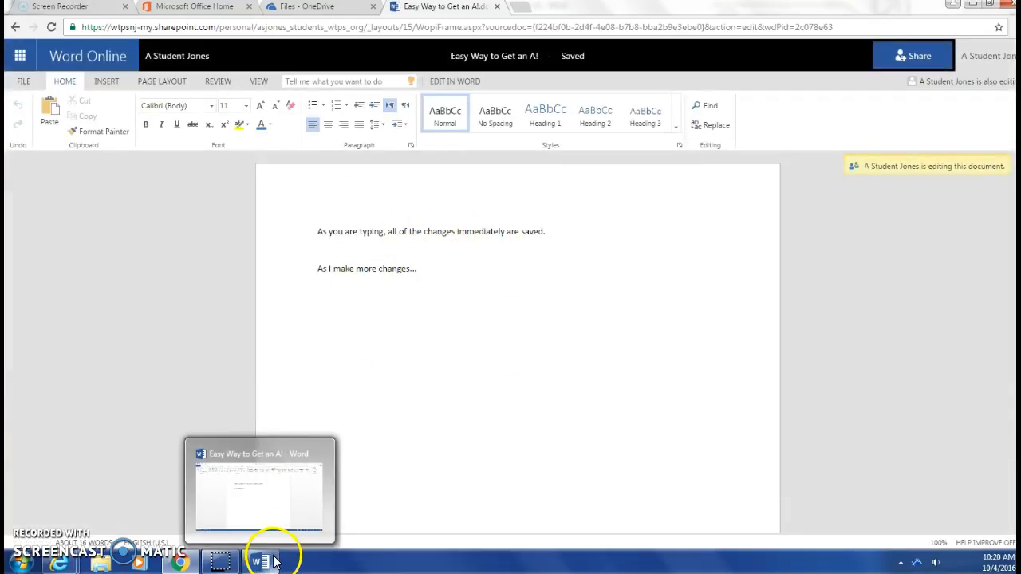
left_click(329, 9)
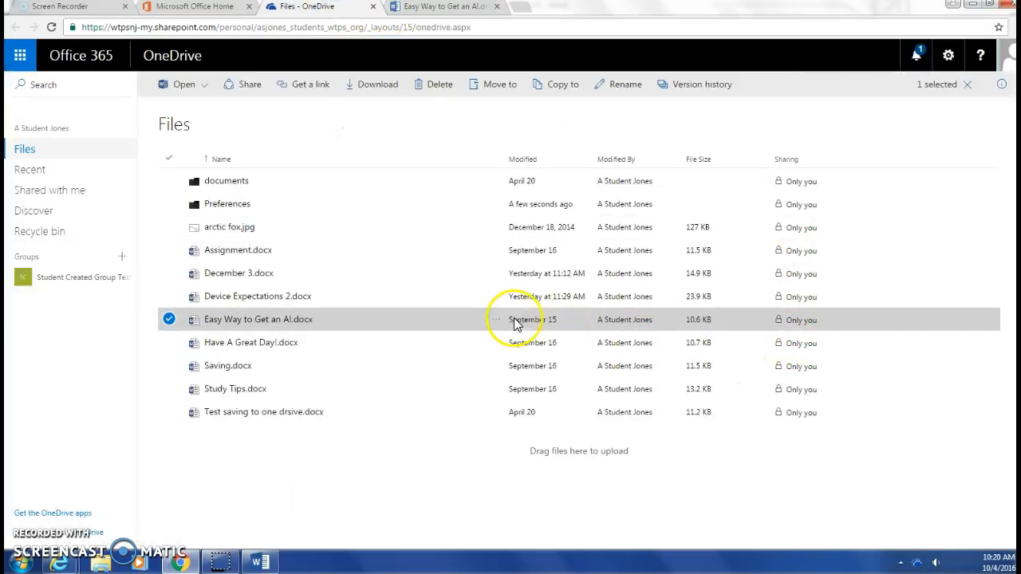
left_click(804, 327)
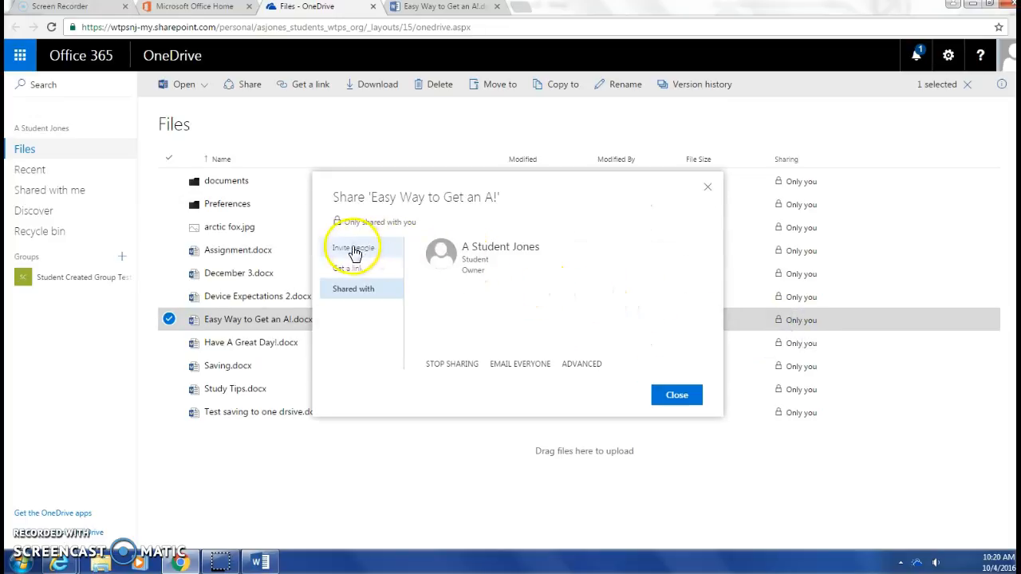
left_click(355, 252)
left_click(476, 261)
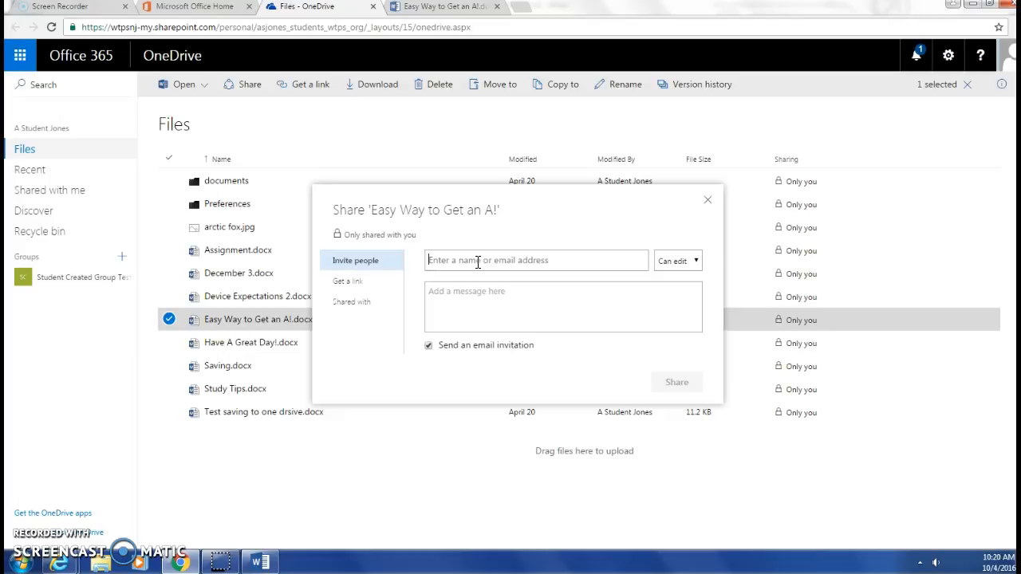
left_click(666, 264)
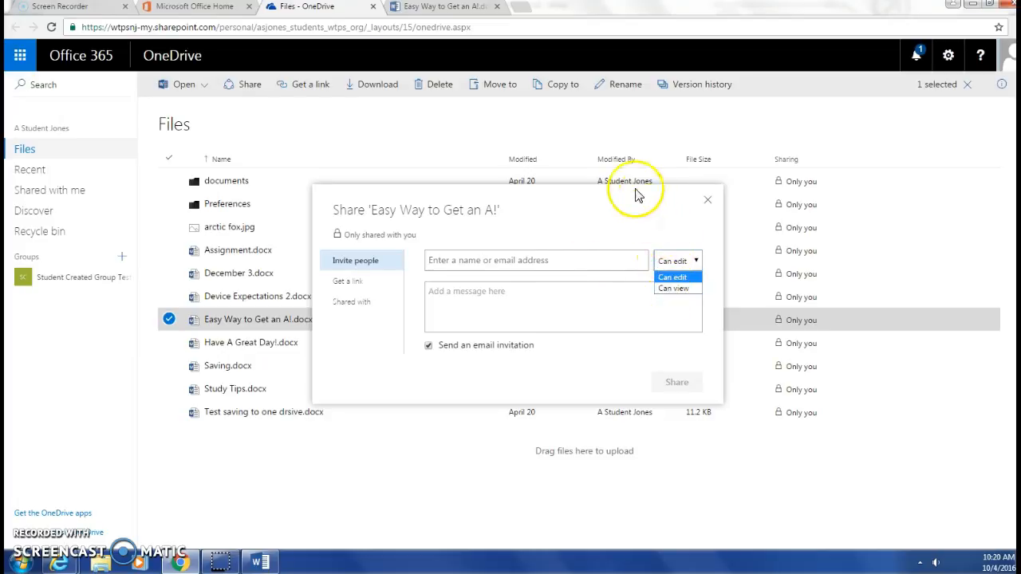
left_click(366, 288)
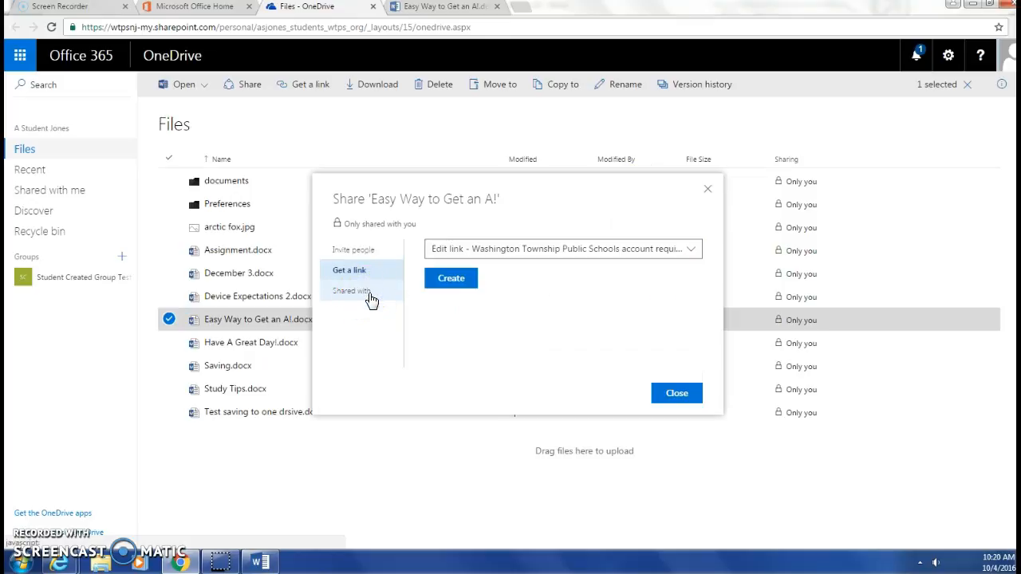
left_click(338, 292)
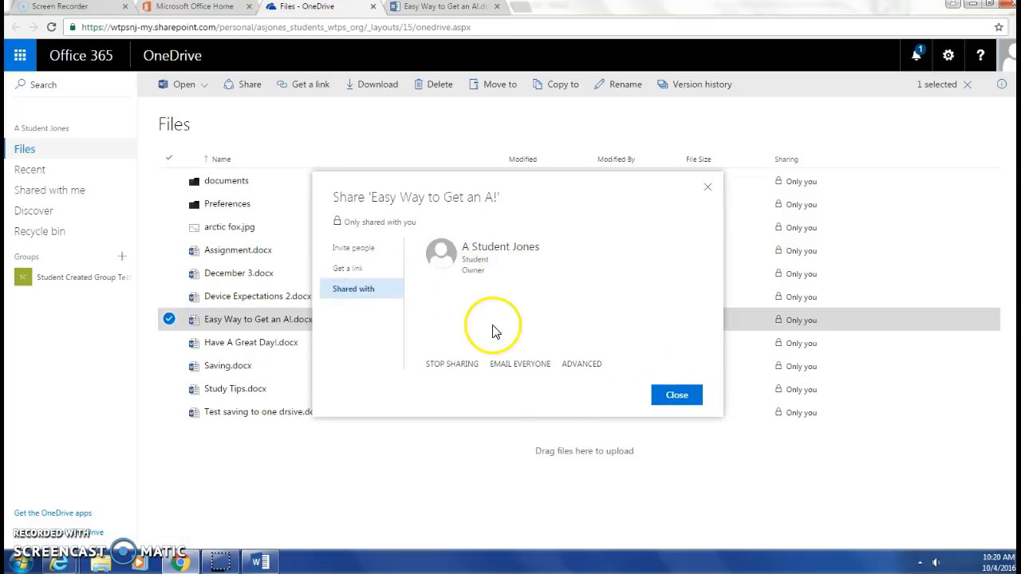
left_click(696, 396)
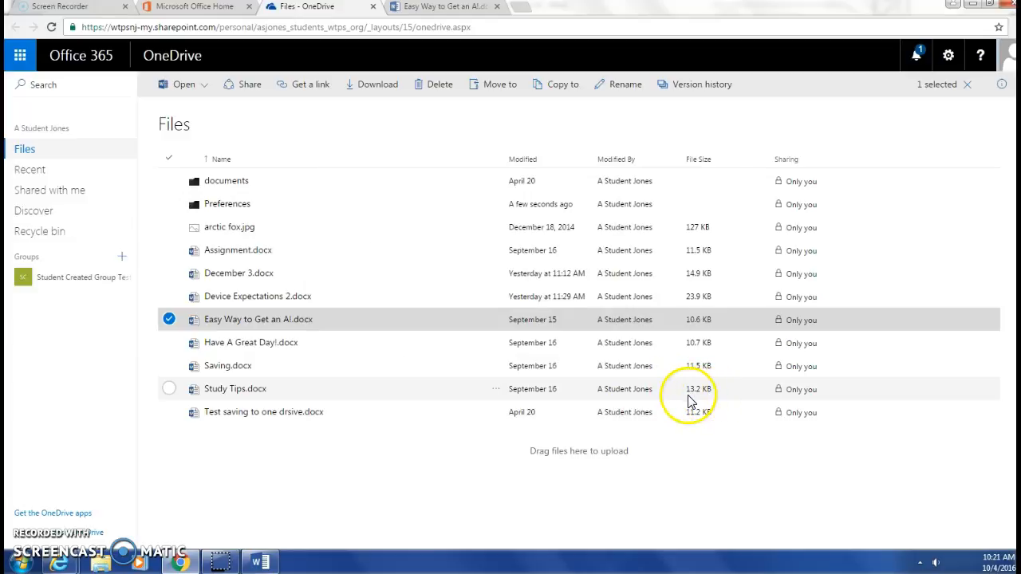
Visit Shared with me, then go to the Office 365 home page via the logo
left_click(71, 193)
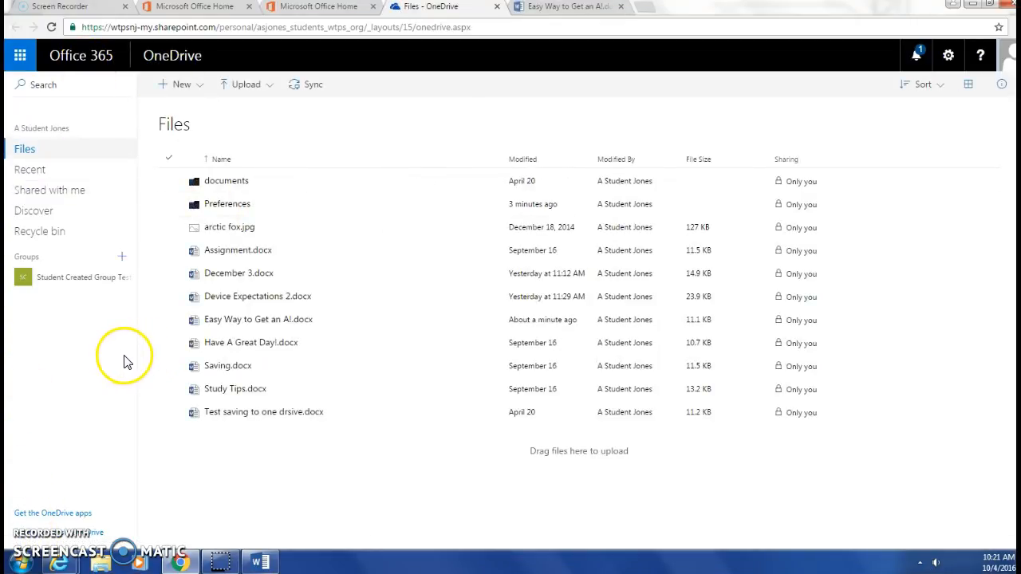
left_click(94, 68)
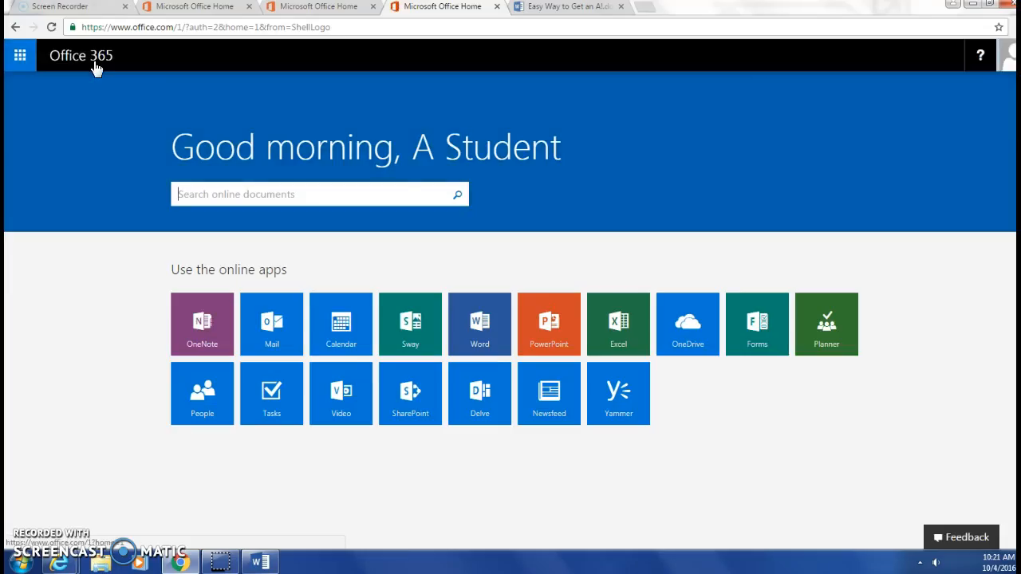
left_click(20, 58)
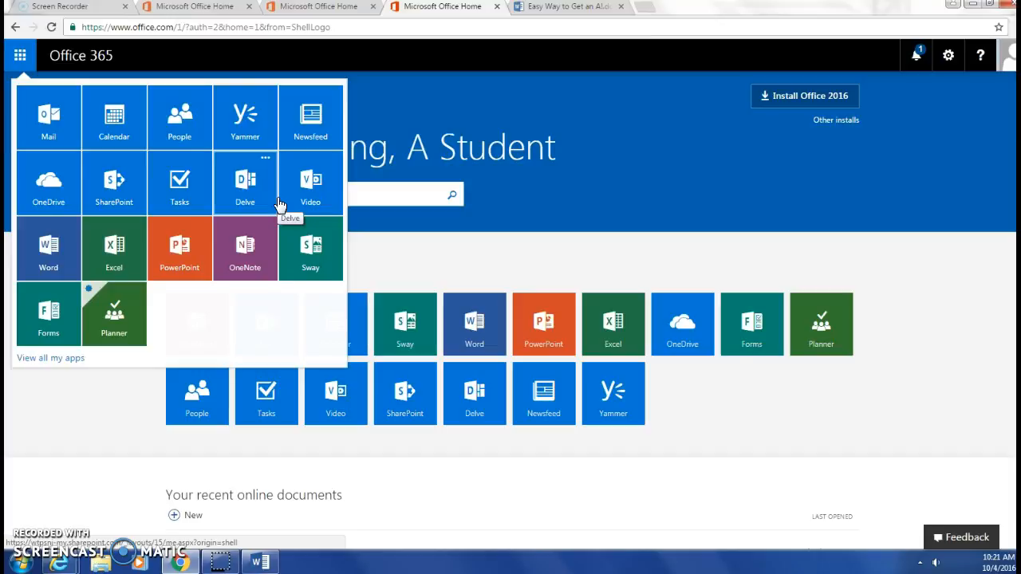
left_click(601, 185)
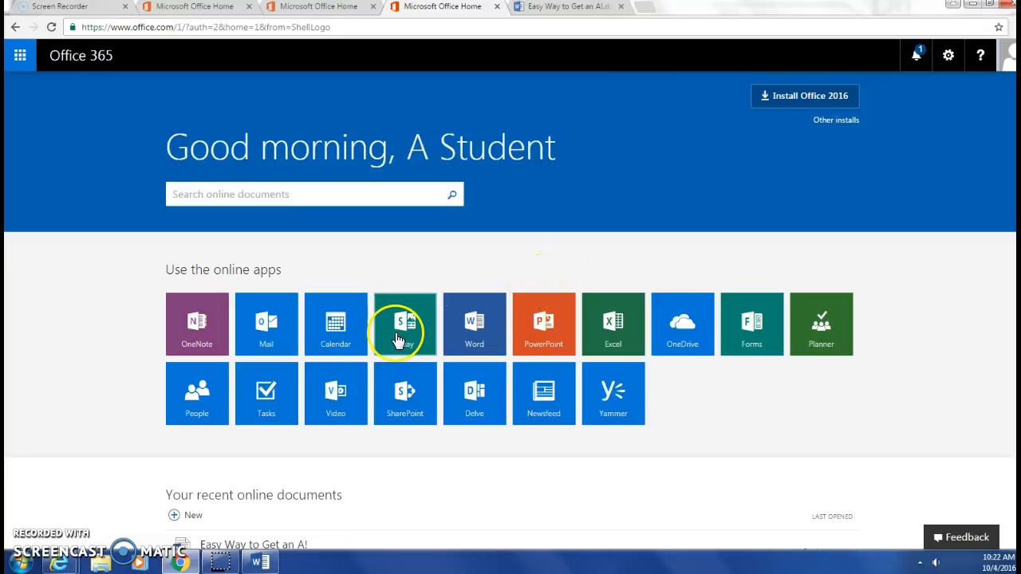
mouse_move(263, 565)
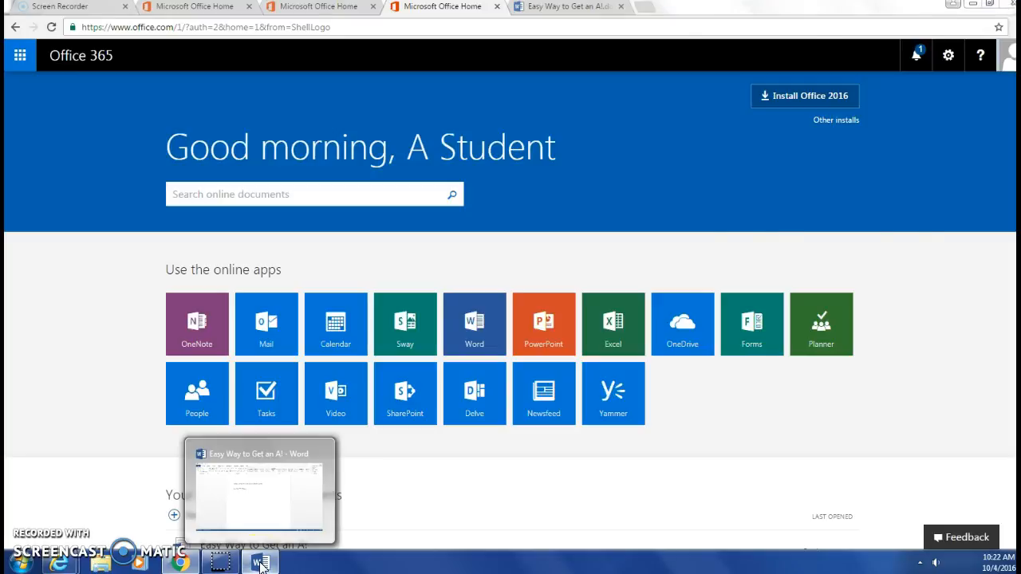
left_click(261, 564)
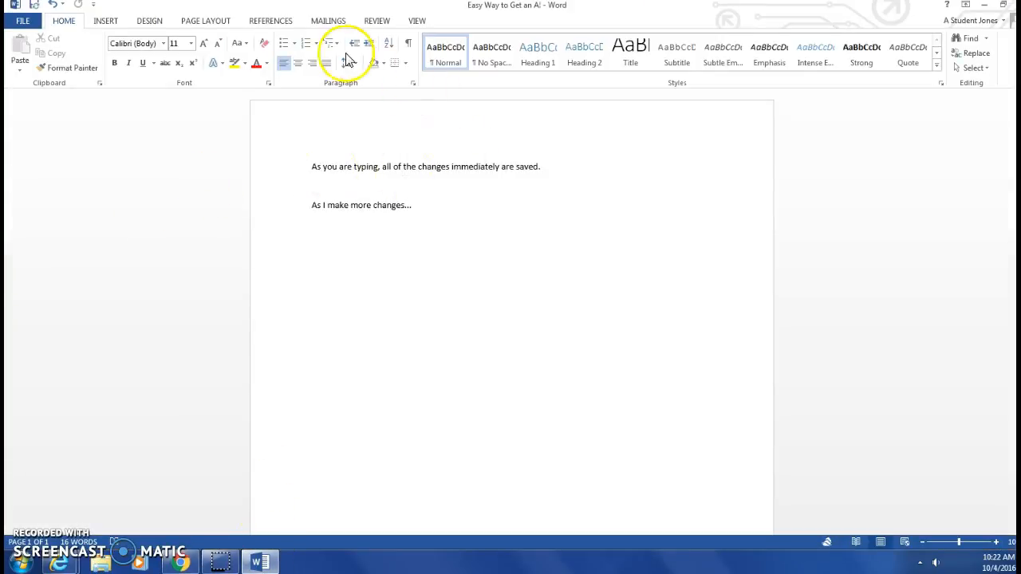
left_click(20, 22)
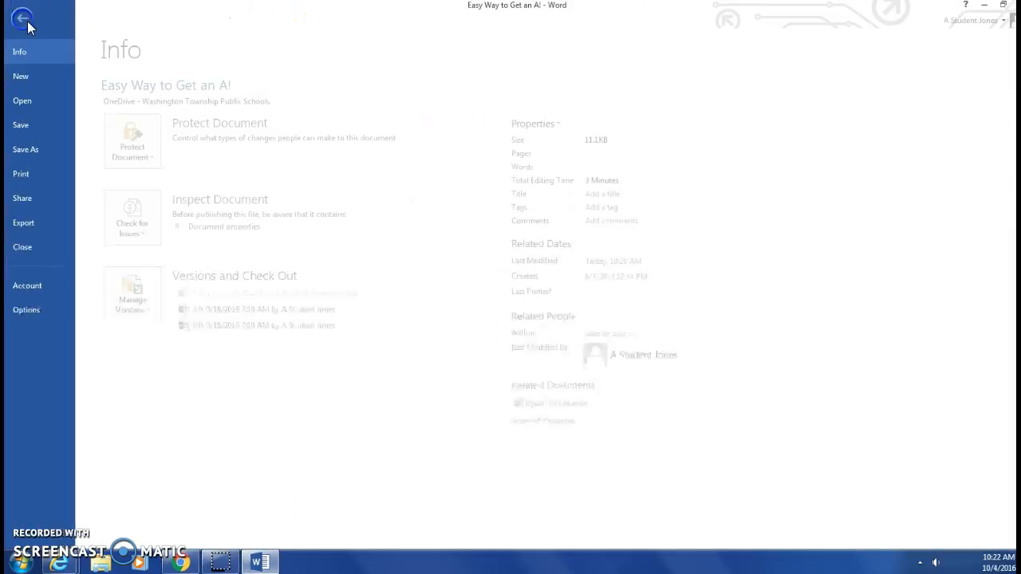
left_click(24, 151)
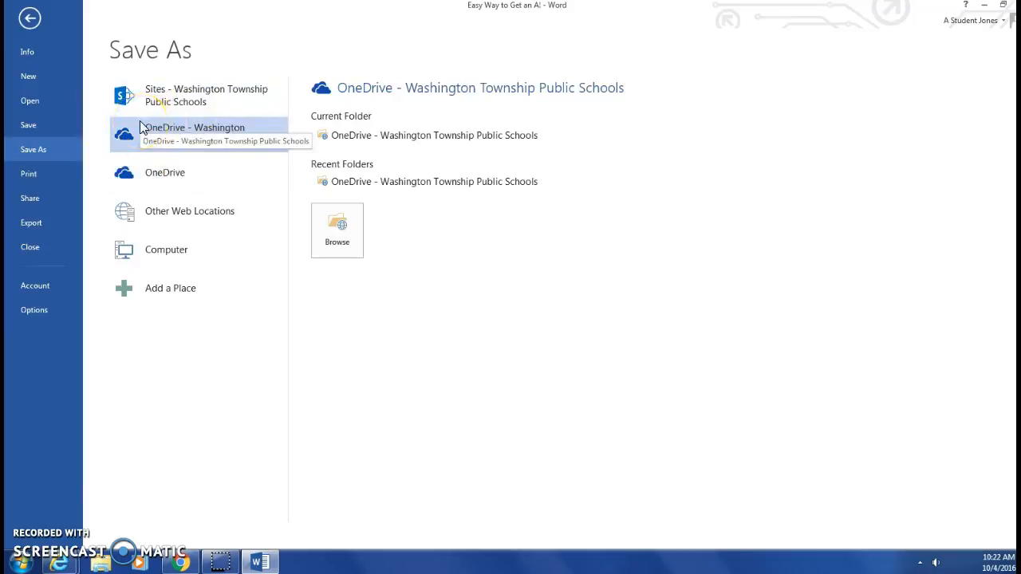
left_click(145, 175)
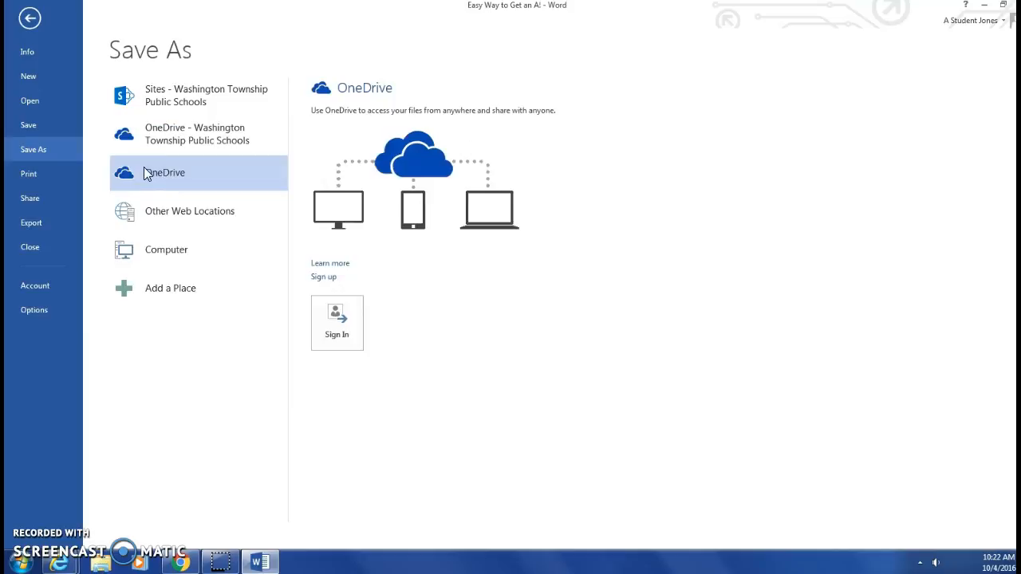
left_click(149, 144)
left_click(159, 136)
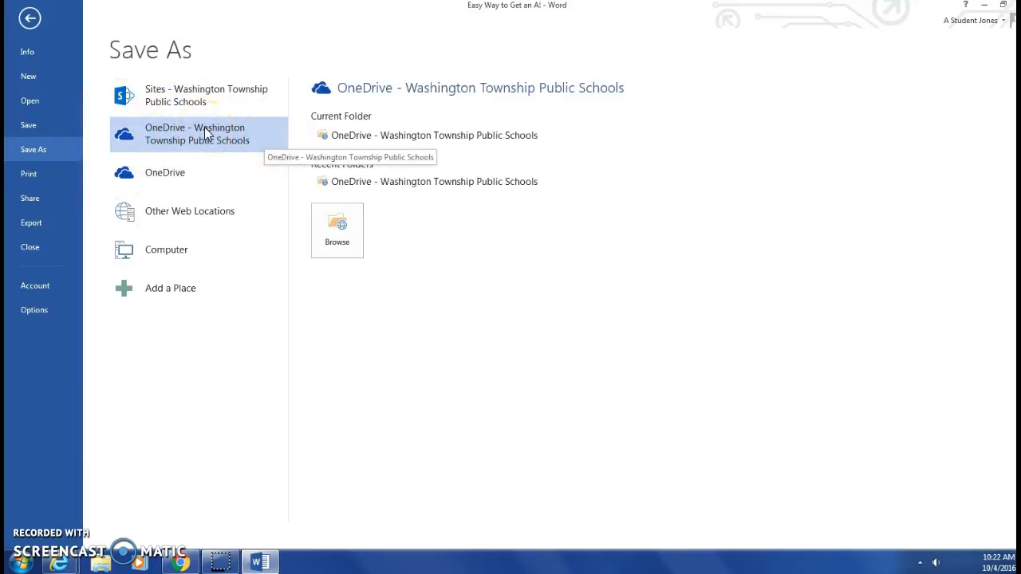
left_click(29, 19)
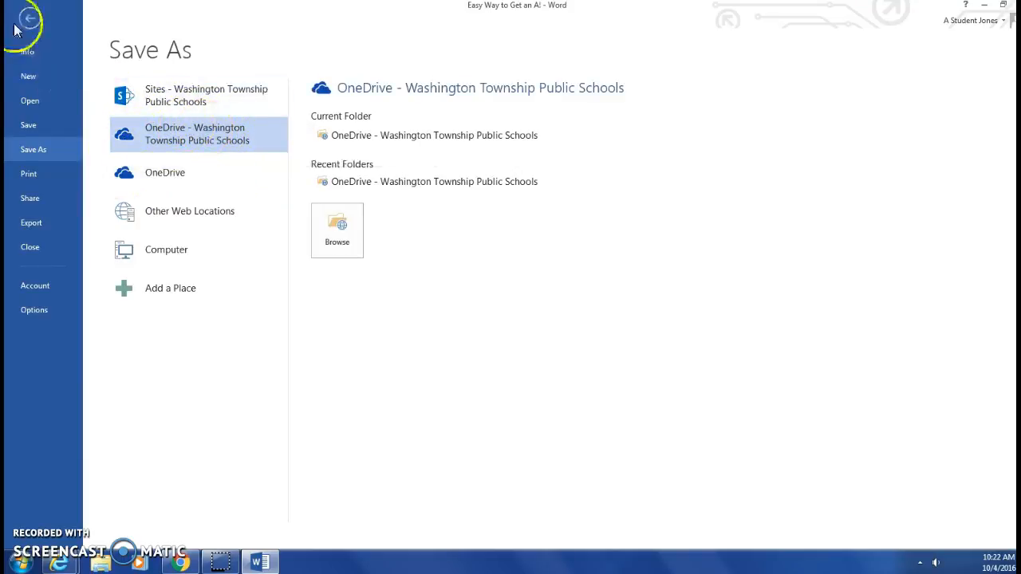
left_click(181, 560)
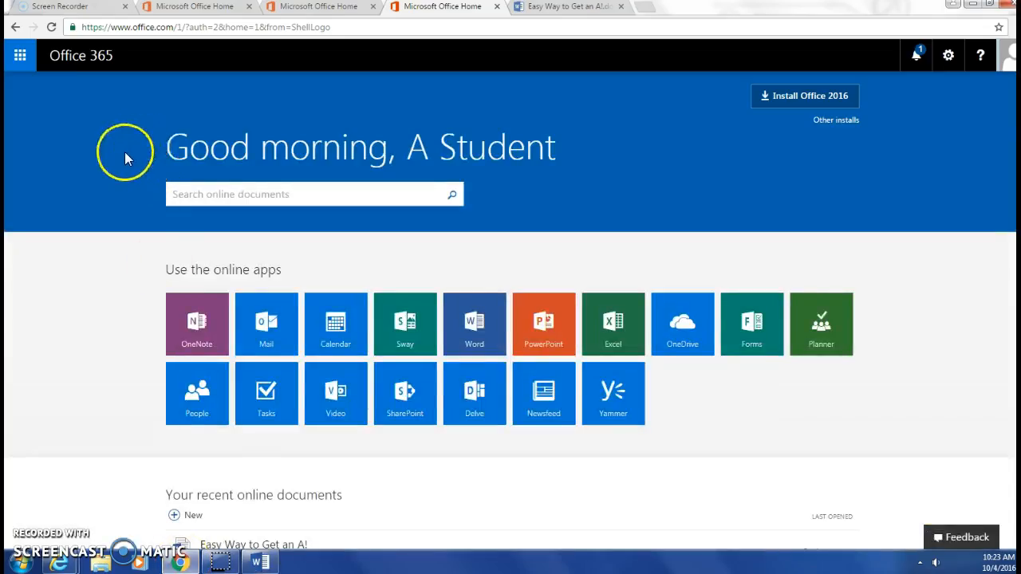